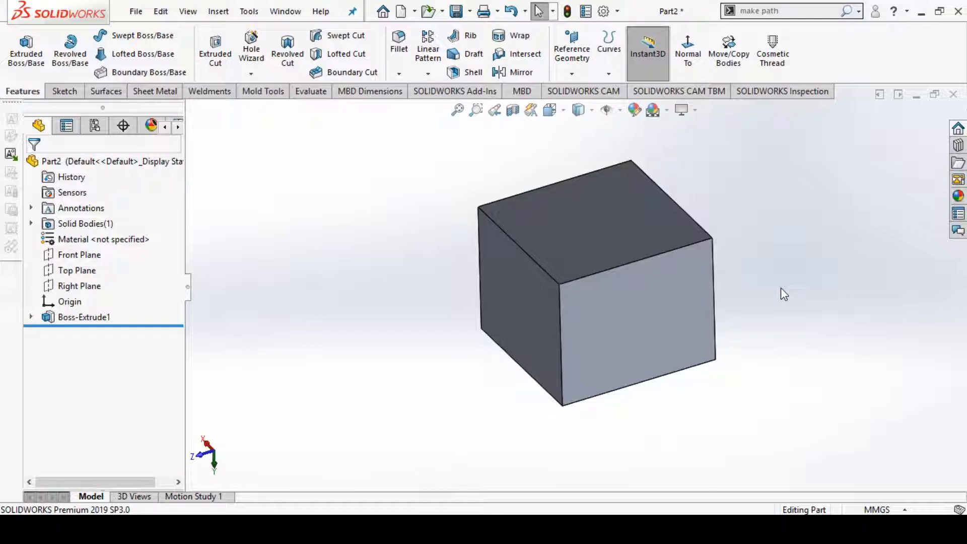
# - Start a reference plane, expand the third reference options, and use the block's light side face as the first reference
pyautogui.click(586, 65)
pyautogui.moveTo(797, 271); pyautogui.dragTo(642, 374, button='middle')
pyautogui.moveTo(428, 292); pyautogui.dragTo(587, 367, button='middle')
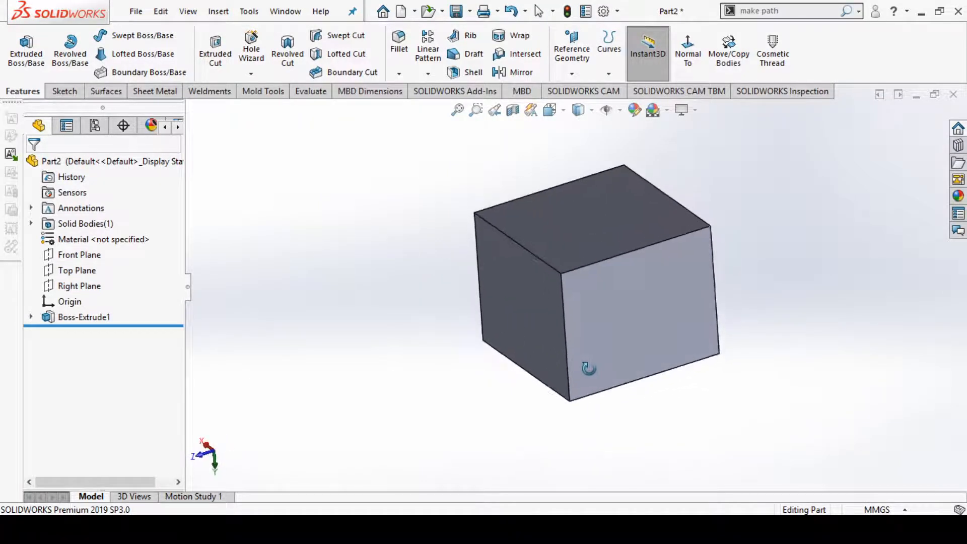
pyautogui.click(572, 73)
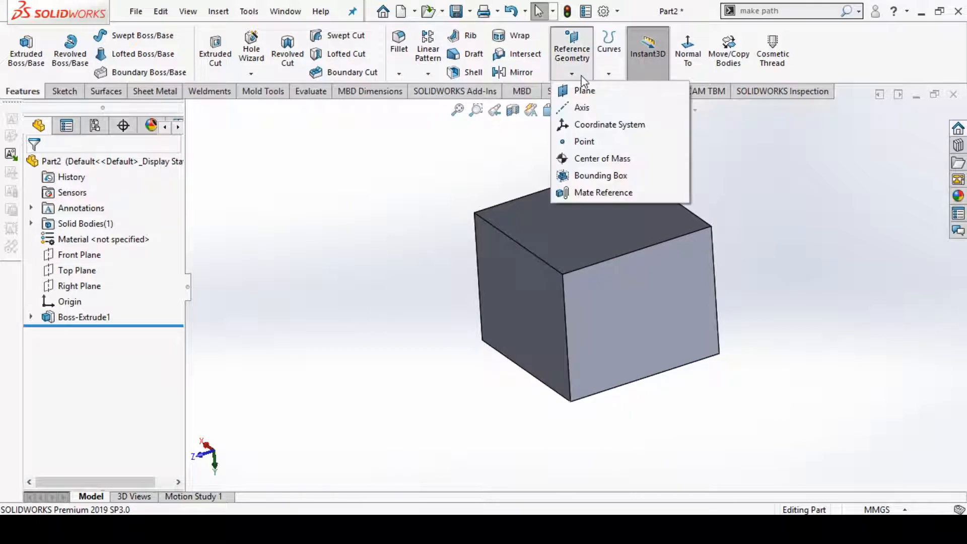
pyautogui.click(585, 91)
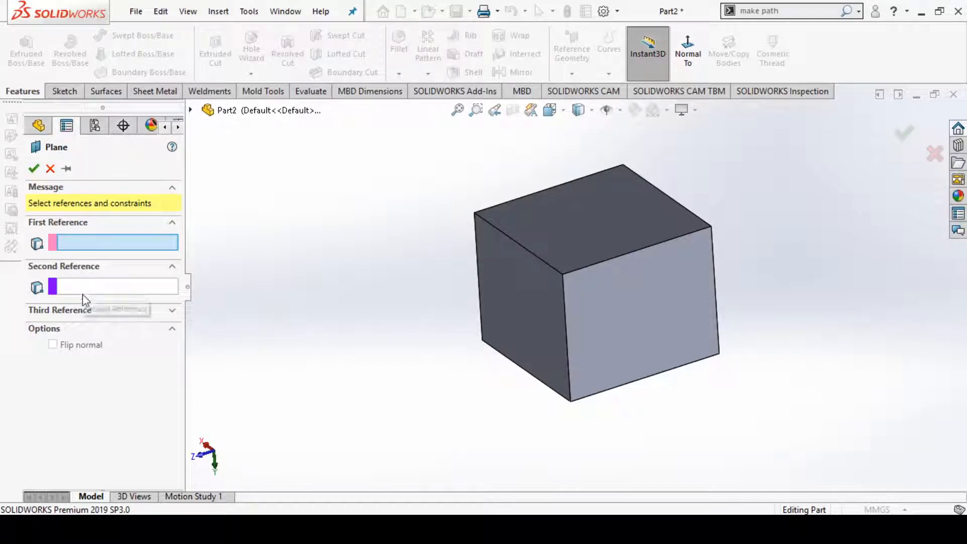
pyautogui.click(89, 313)
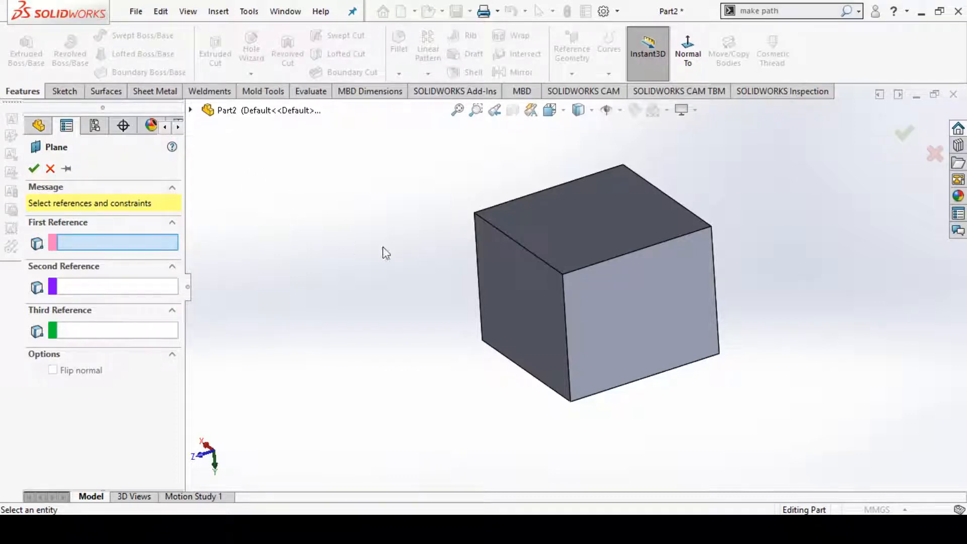
pyautogui.click(652, 302)
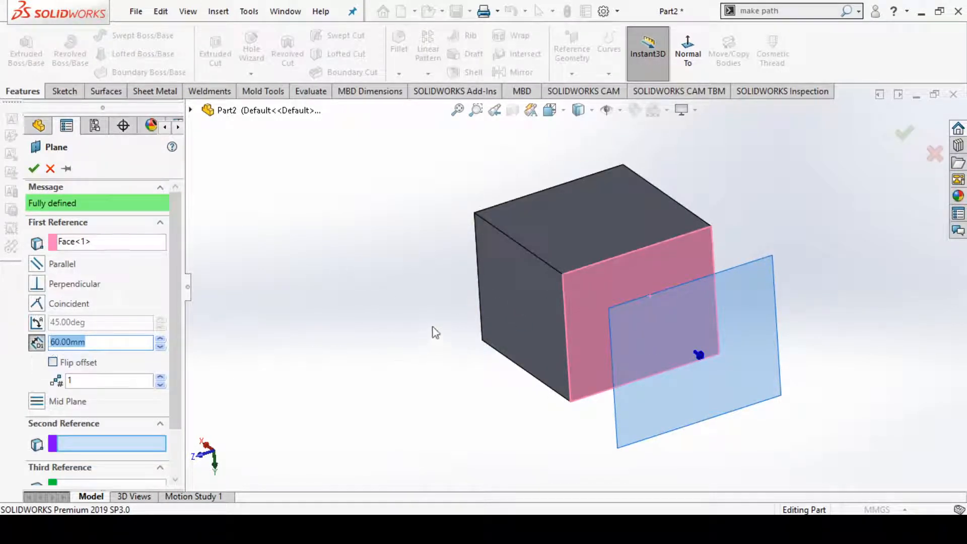
# - Set the plane's offset distance from the selected face to 130 mm
pyautogui.moveTo(435, 333); pyautogui.dragTo(570, 336, button='middle')
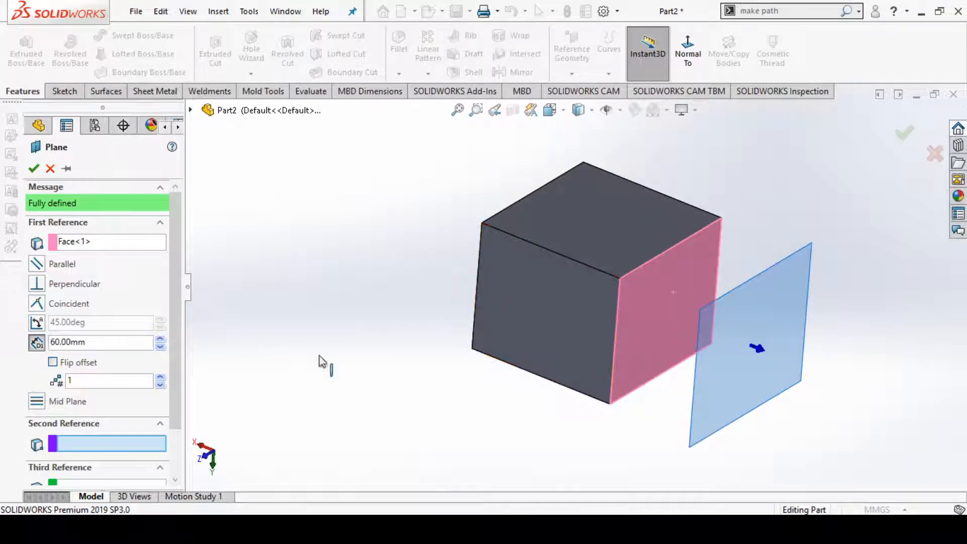
pyautogui.click(161, 340)
pyautogui.click(162, 340)
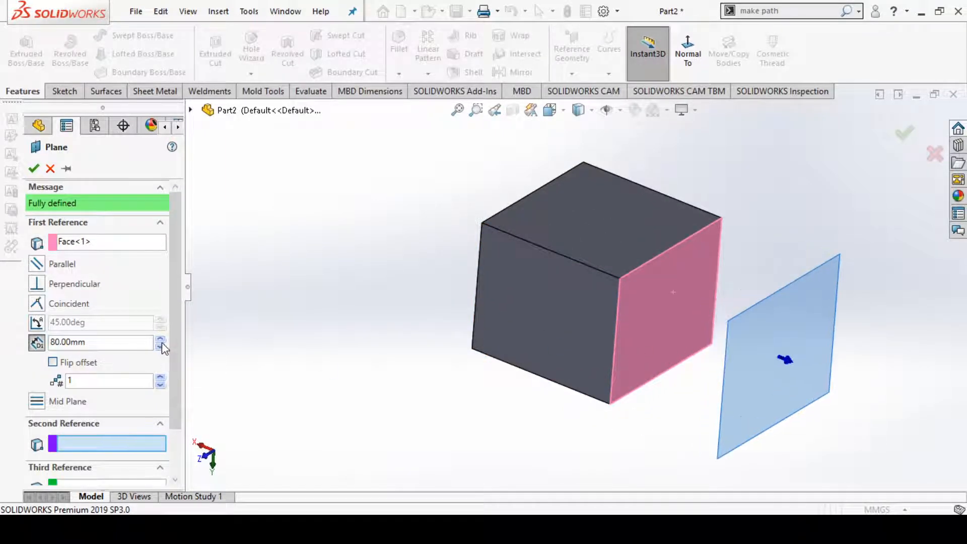
pyautogui.click(162, 340)
pyautogui.click(161, 340)
pyautogui.click(162, 340)
pyautogui.click(161, 340)
pyautogui.click(161, 339)
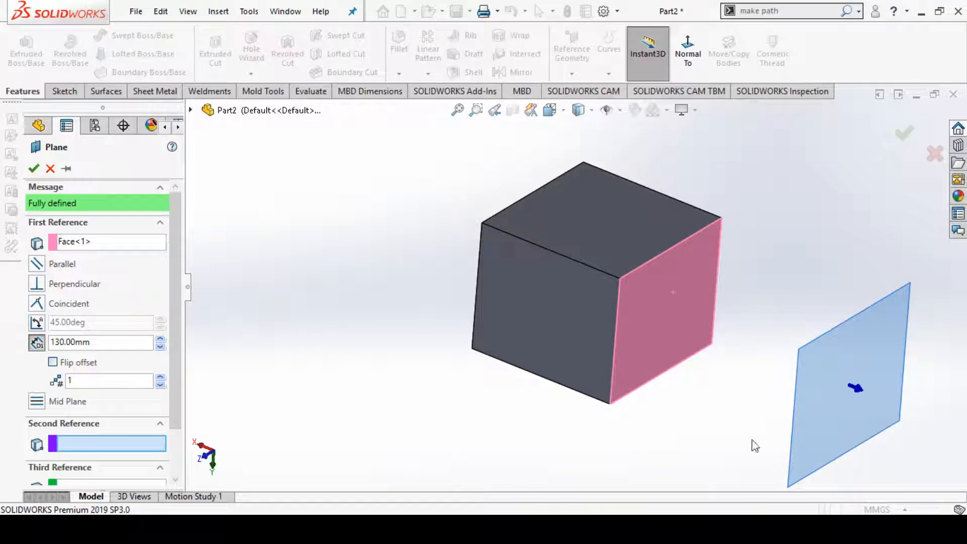
# - Flip the plane's offset direction and set the number of planes to 3
pyautogui.click(91, 363)
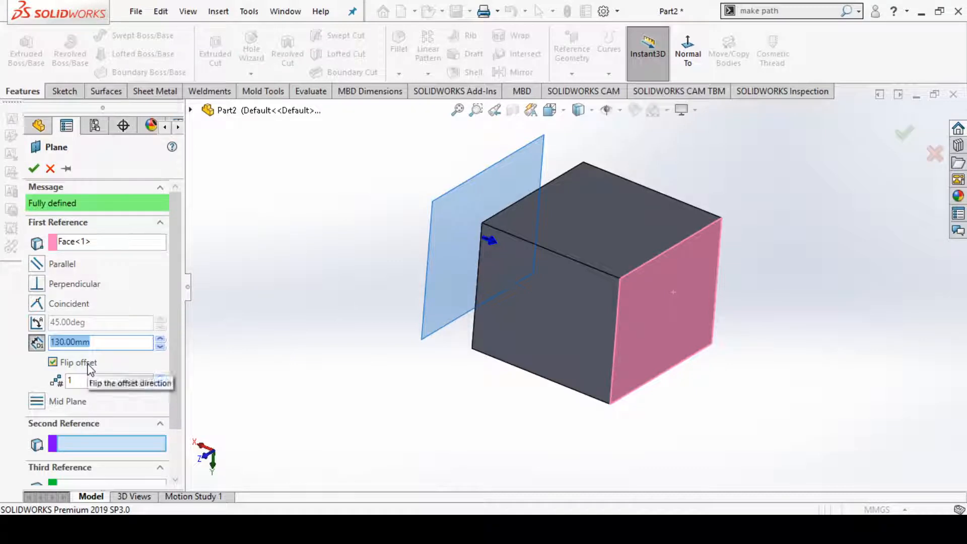
pyautogui.doubleClick(70, 379)
pyautogui.press('BackSpace')
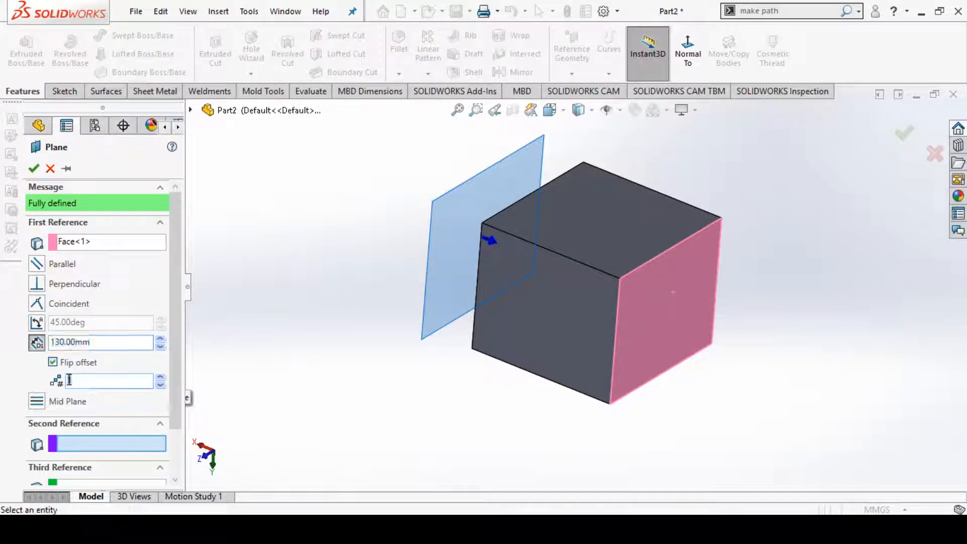
pyautogui.write('3')
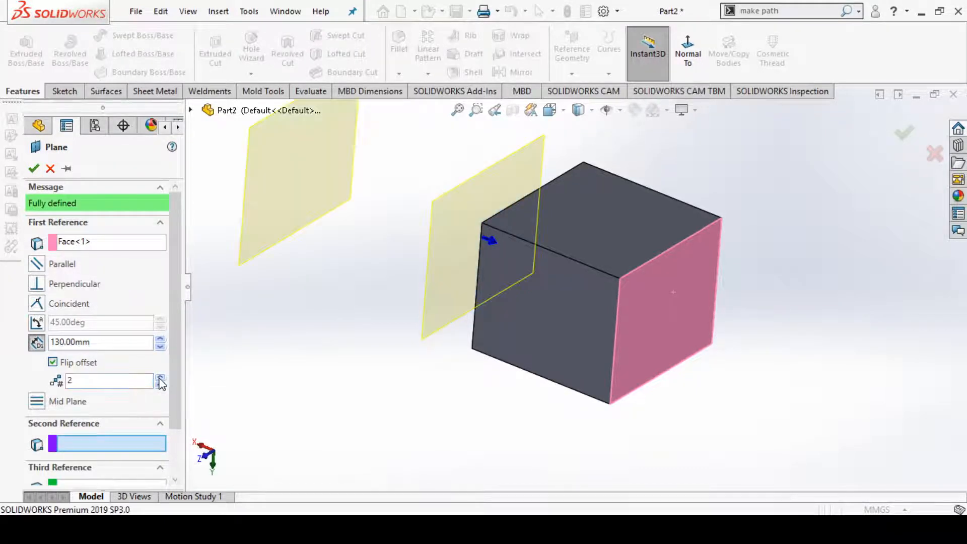
pyautogui.scroll(5, 493, 321)
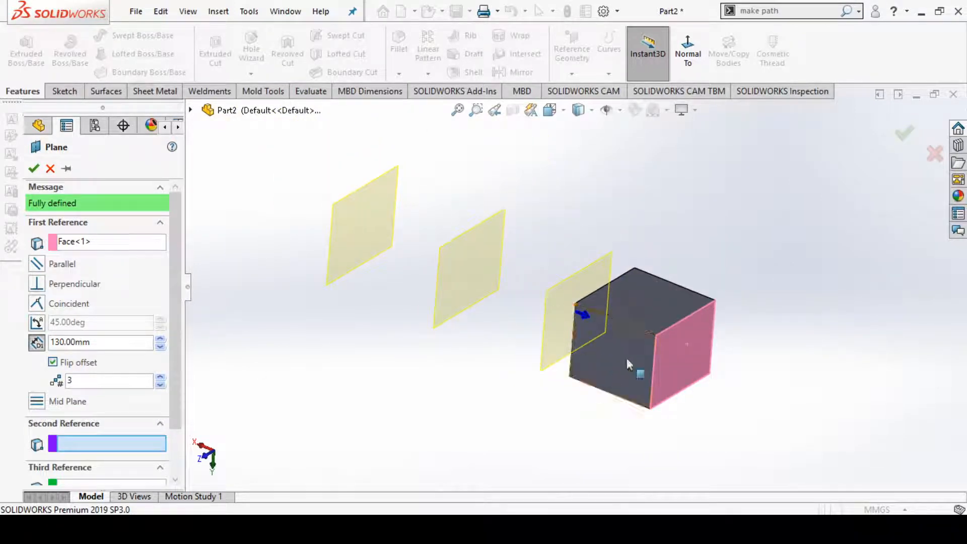
pyautogui.doubleClick(73, 343)
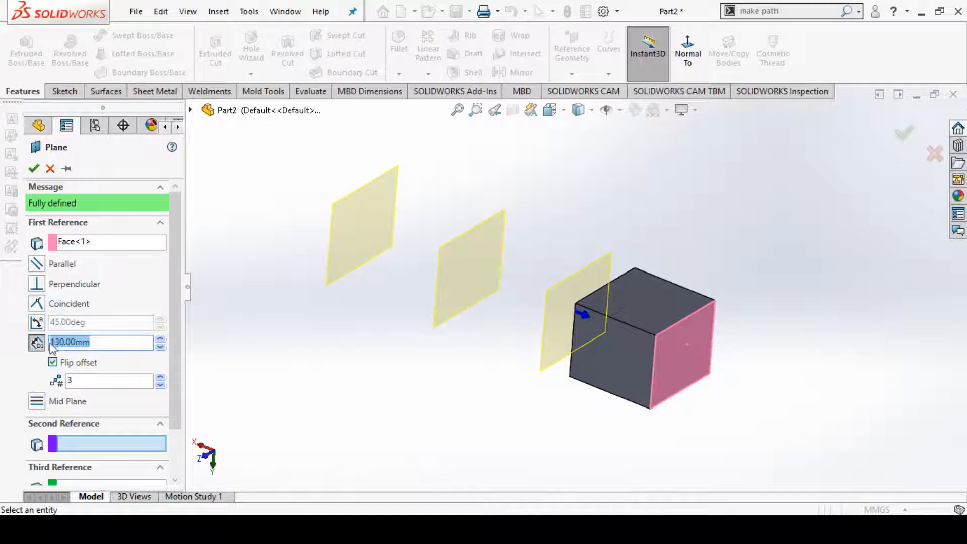
pyautogui.click(90, 343)
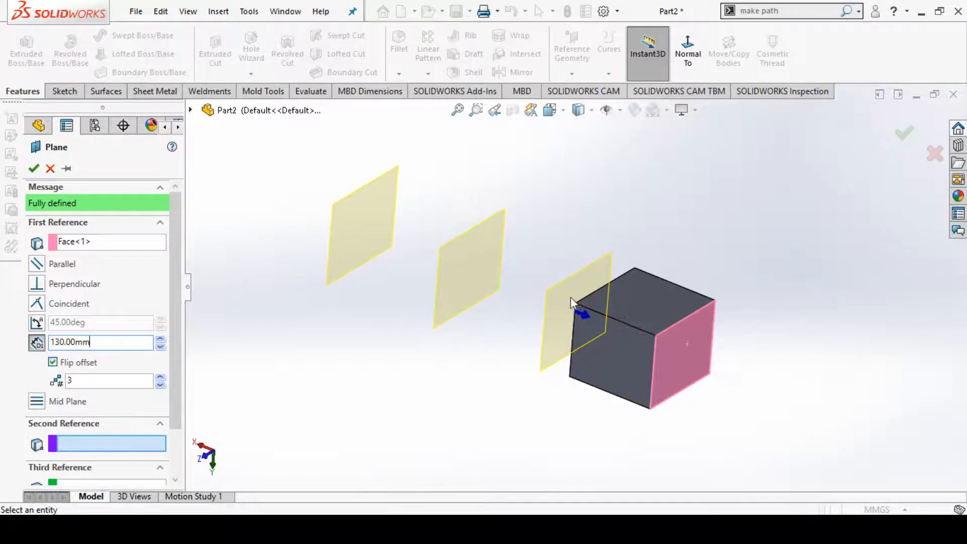
pyautogui.scroll(-2, 567, 297)
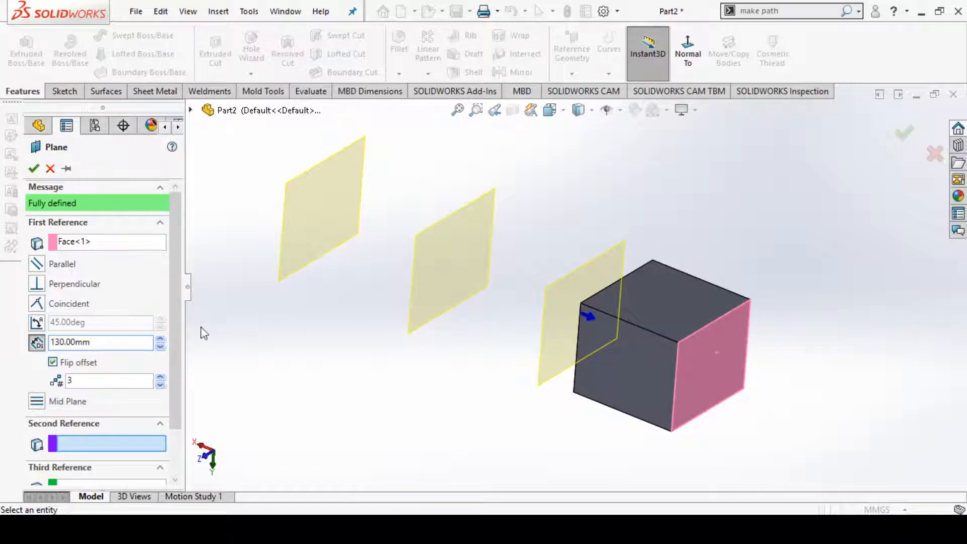
# - Try the Mid Plane and At Angle constraints on the first reference face
pyautogui.click(45, 403)
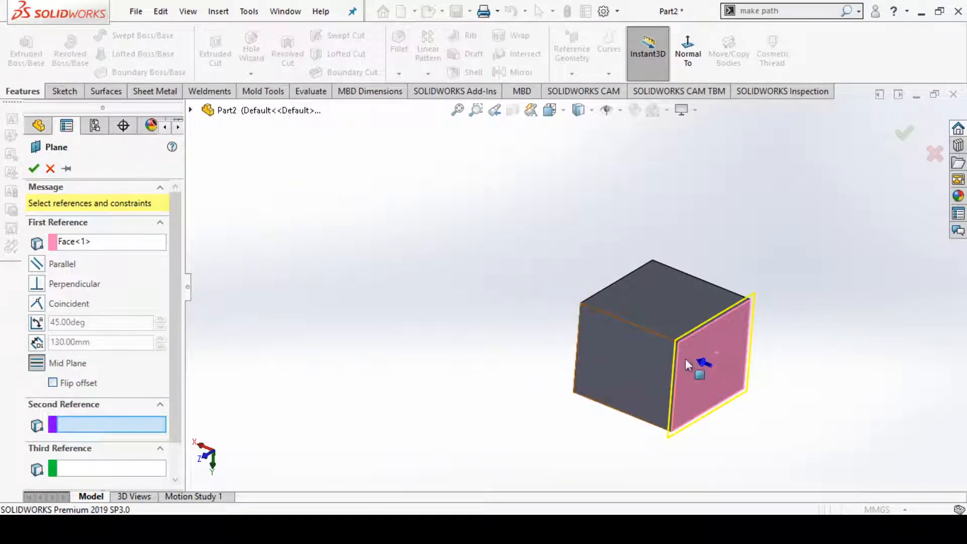
pyautogui.scroll(-4, 714, 359)
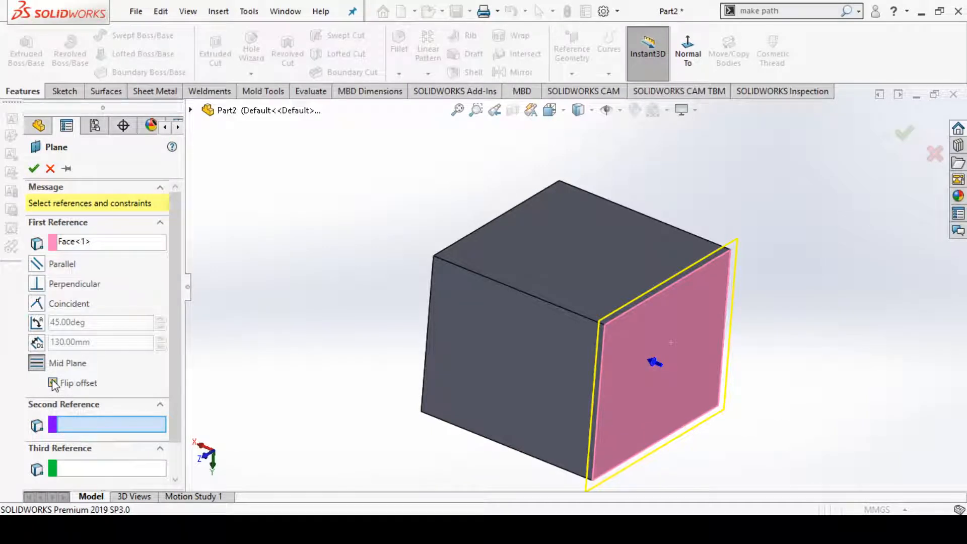
pyautogui.click(37, 324)
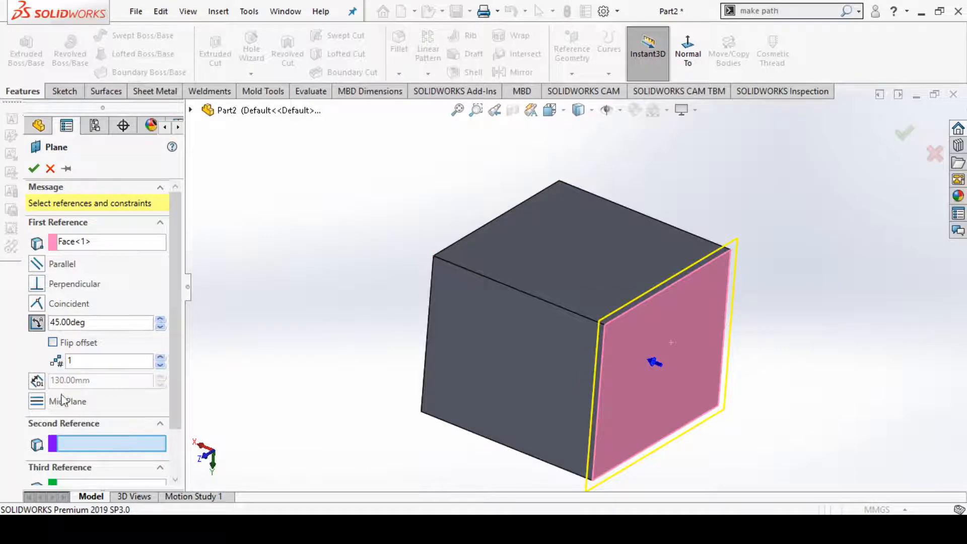
pyautogui.click(36, 402)
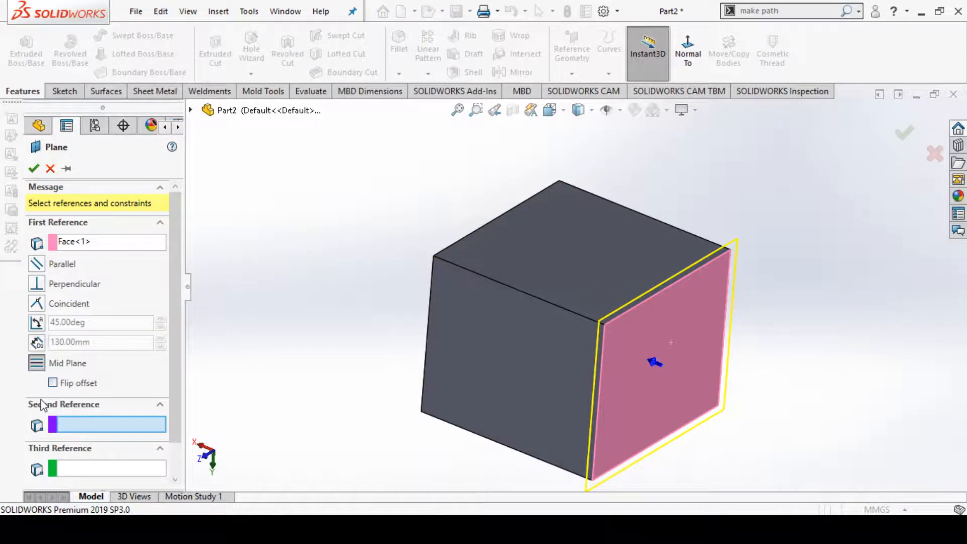
pyautogui.click(36, 324)
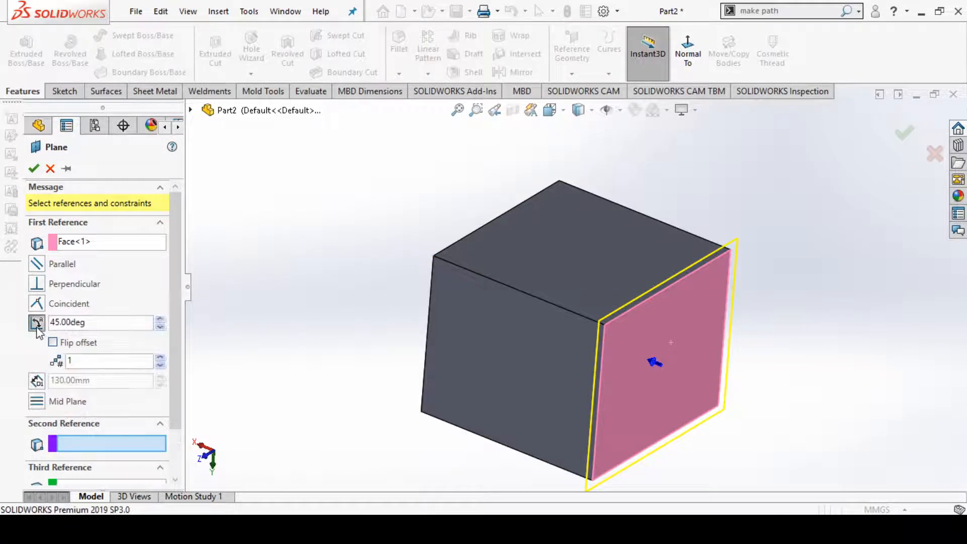
# - Preview the plane with the Parallel, Perpendicular and Coincident constraints to the selected face
pyautogui.click(38, 264)
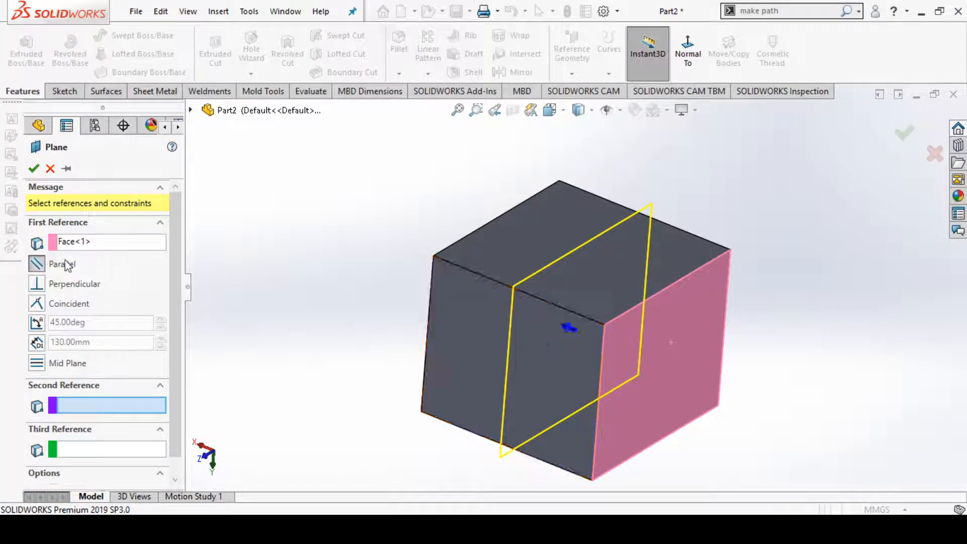
pyautogui.click(38, 285)
pyautogui.scroll(3, 569, 312)
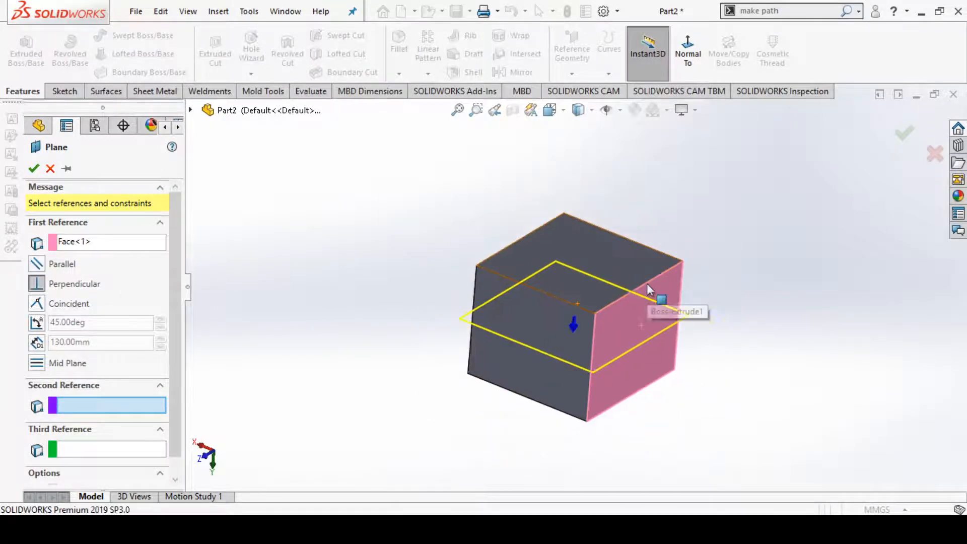
pyautogui.click(37, 303)
pyautogui.scroll(-2, 620, 306)
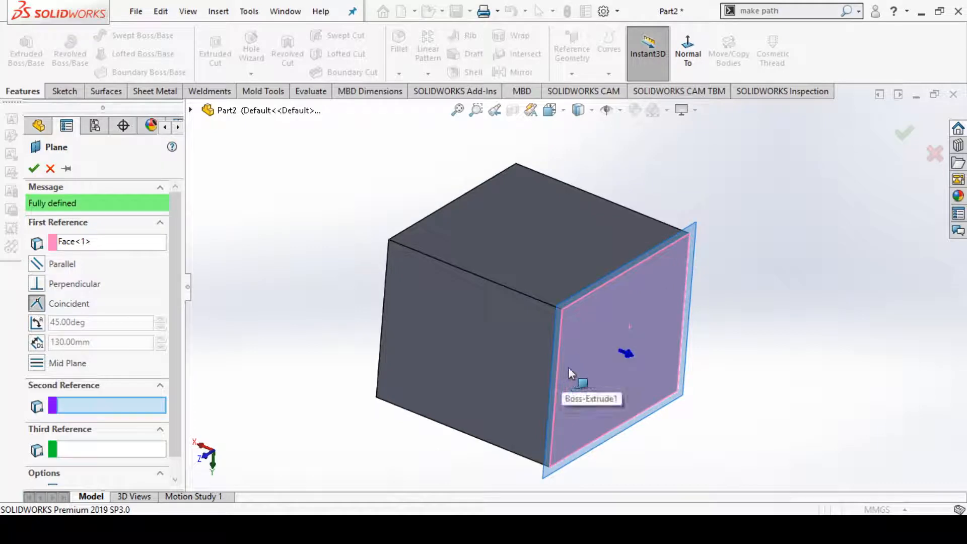
pyautogui.scroll(1, 697, 340)
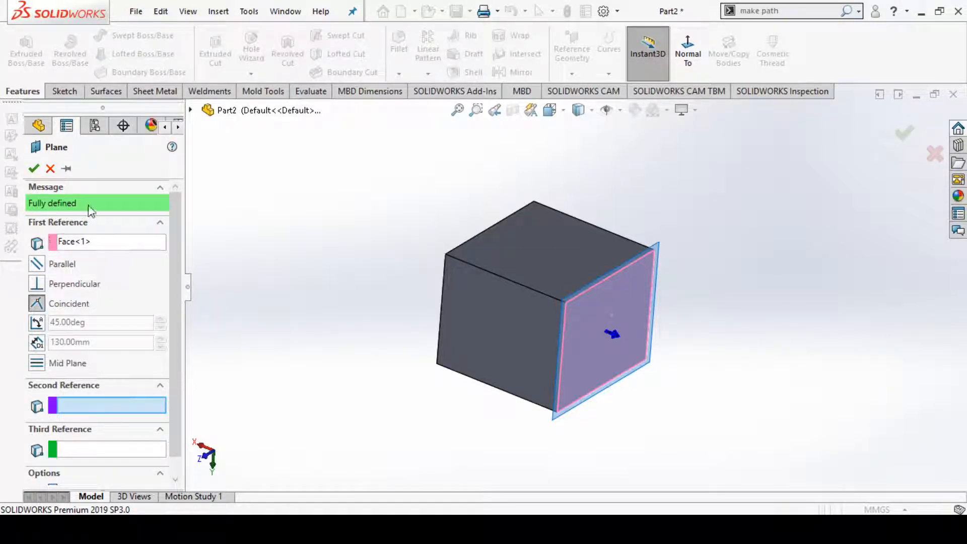
# - Replace the first reference with the block's adjacent darker side face and reduce the number of planes to 1
pyautogui.click(36, 284)
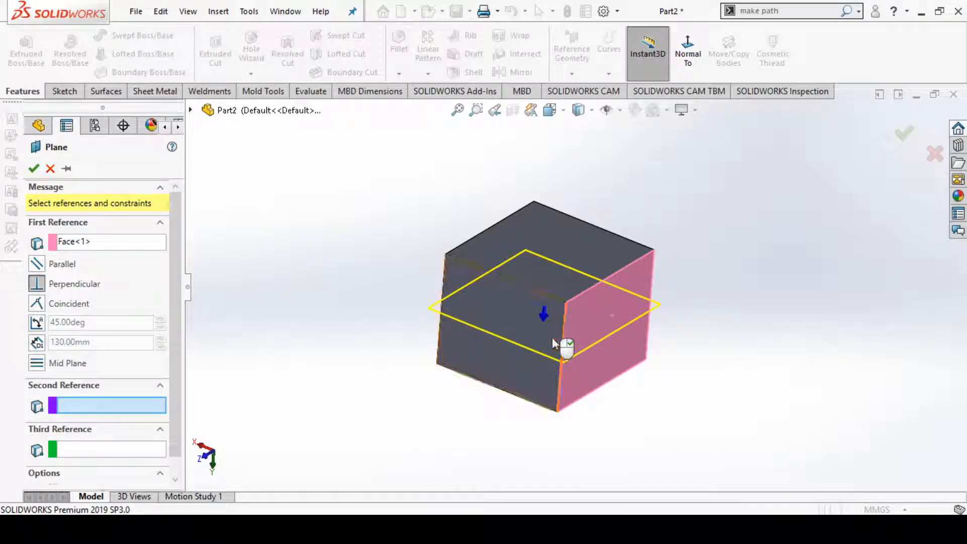
pyautogui.click(115, 247)
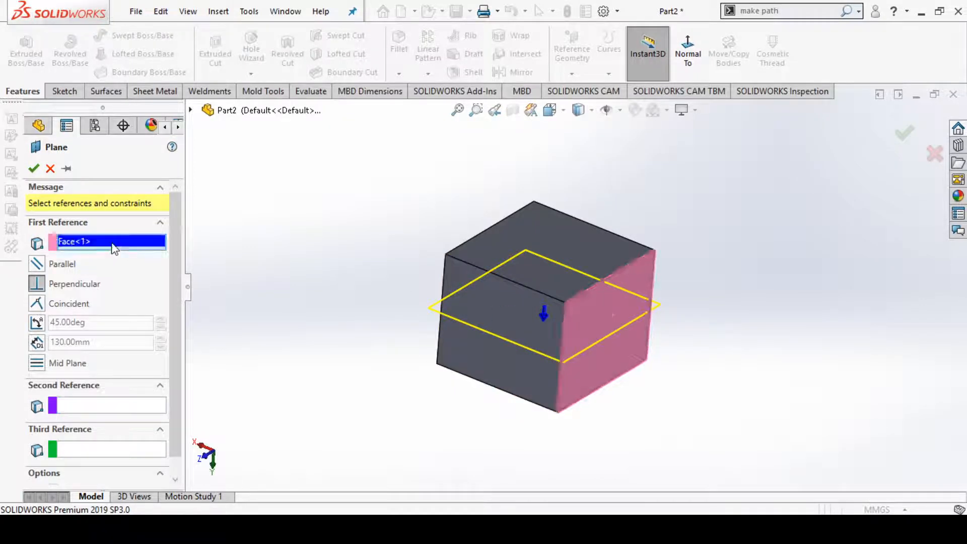
pyautogui.press('Delete')
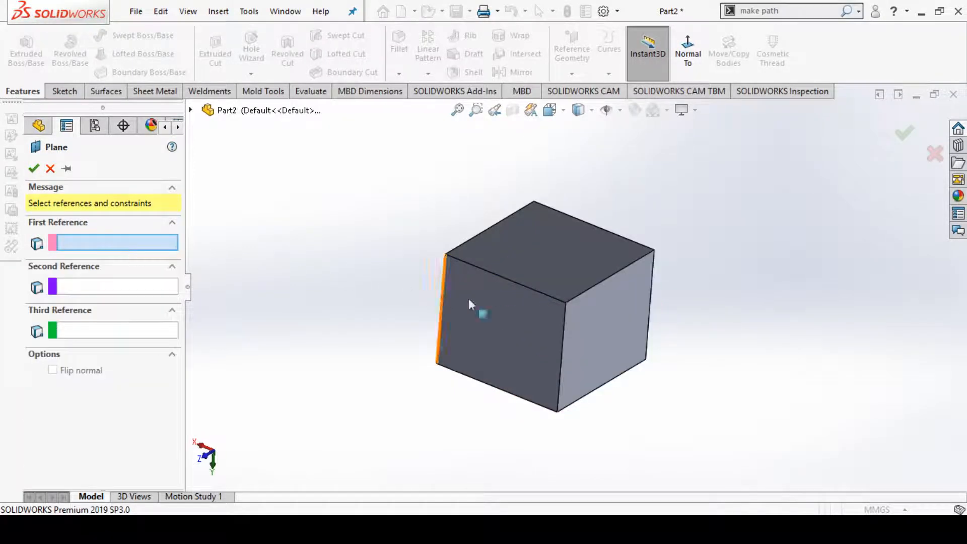
pyautogui.click(538, 305)
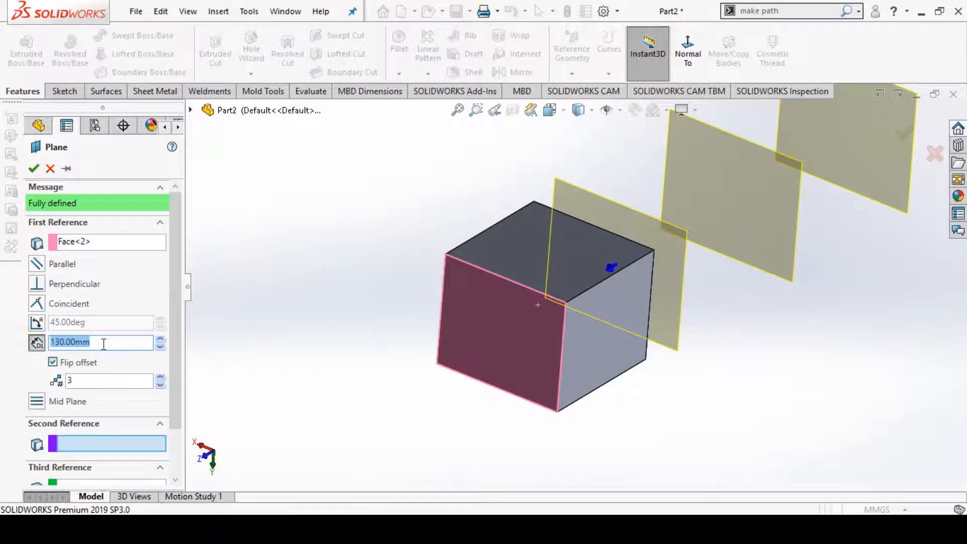
pyautogui.click(164, 384)
pyautogui.click(164, 385)
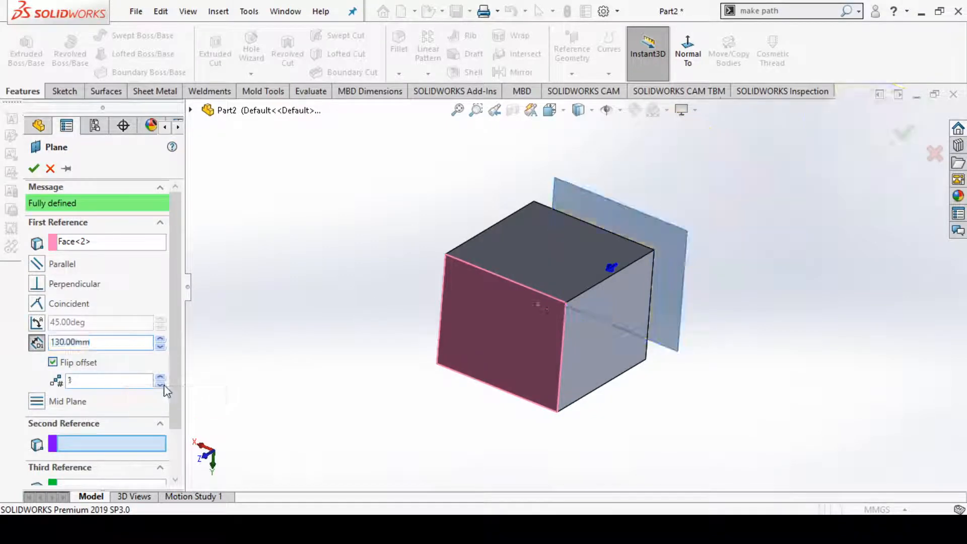
# - Constrain the plane at an angle to the selected face and set the angle to 90 degrees
pyautogui.click(36, 322)
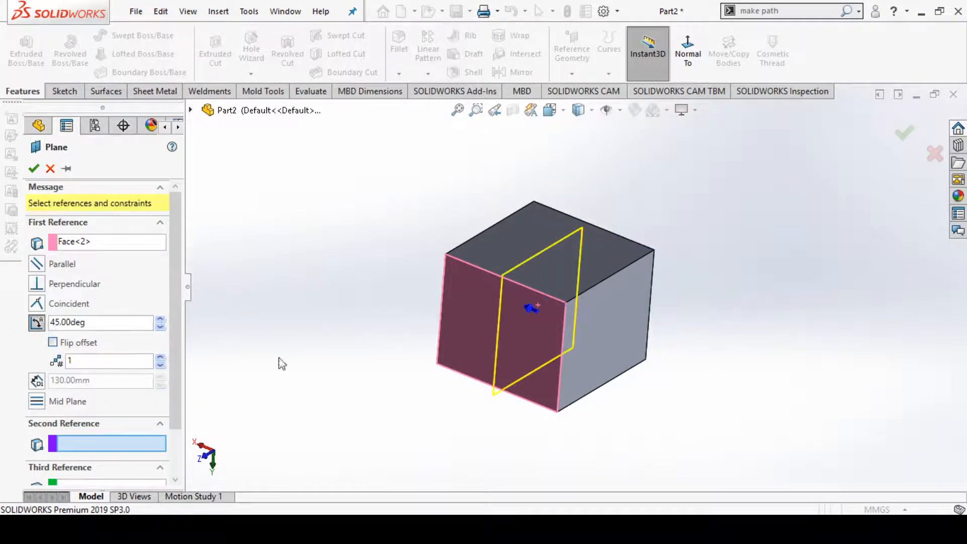
pyautogui.click(37, 321)
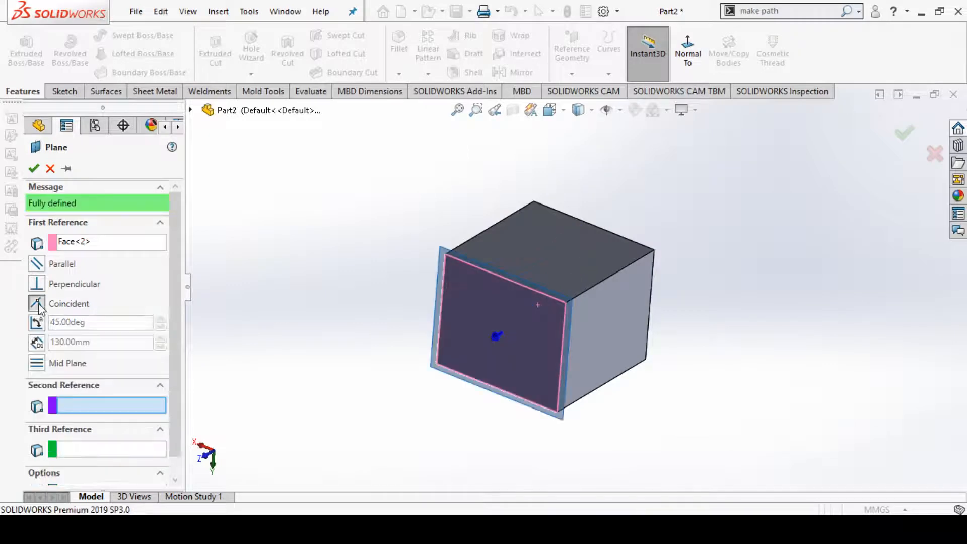
pyautogui.click(37, 323)
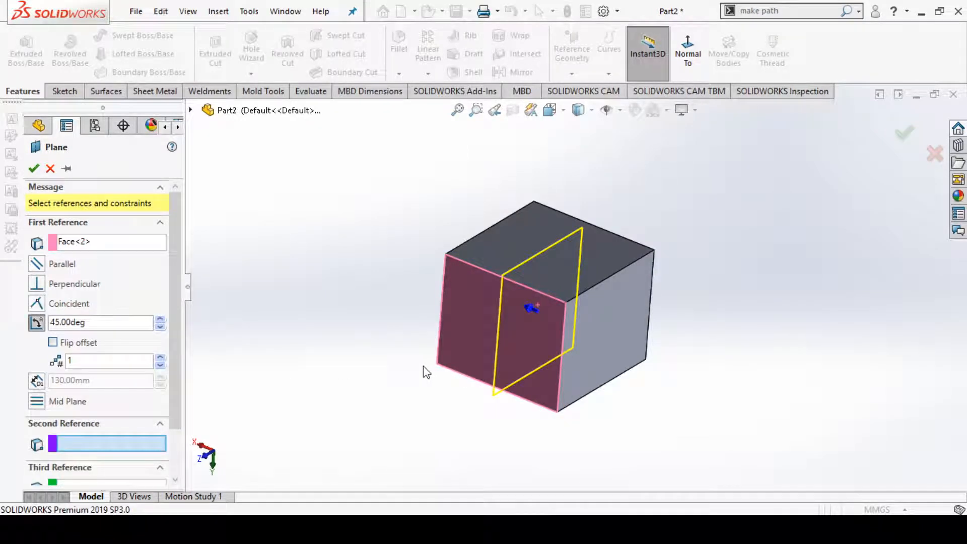
pyautogui.click(161, 320)
pyautogui.click(161, 320)
pyautogui.click(162, 319)
pyautogui.moveTo(131, 323); pyautogui.dragTo(42, 327)
pyautogui.write('90')
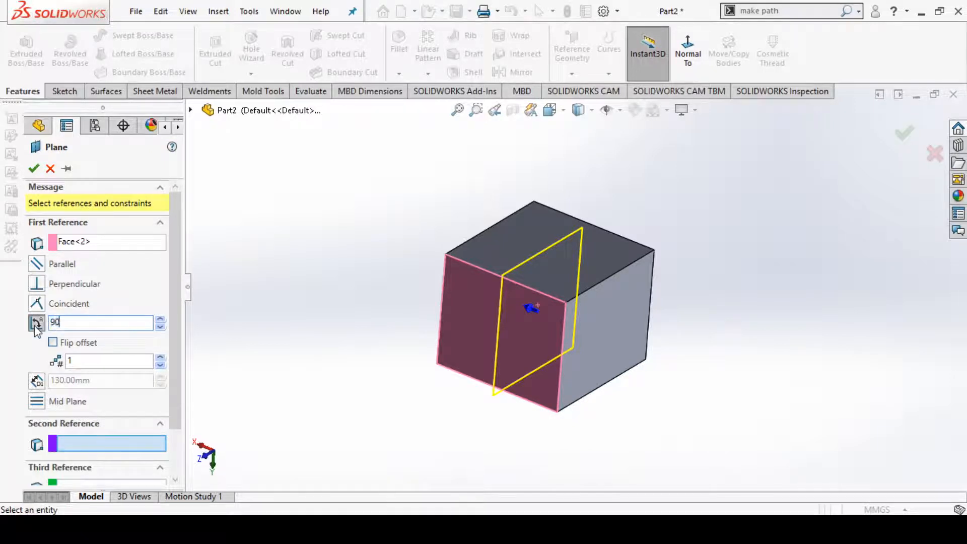
pyautogui.press('Return')
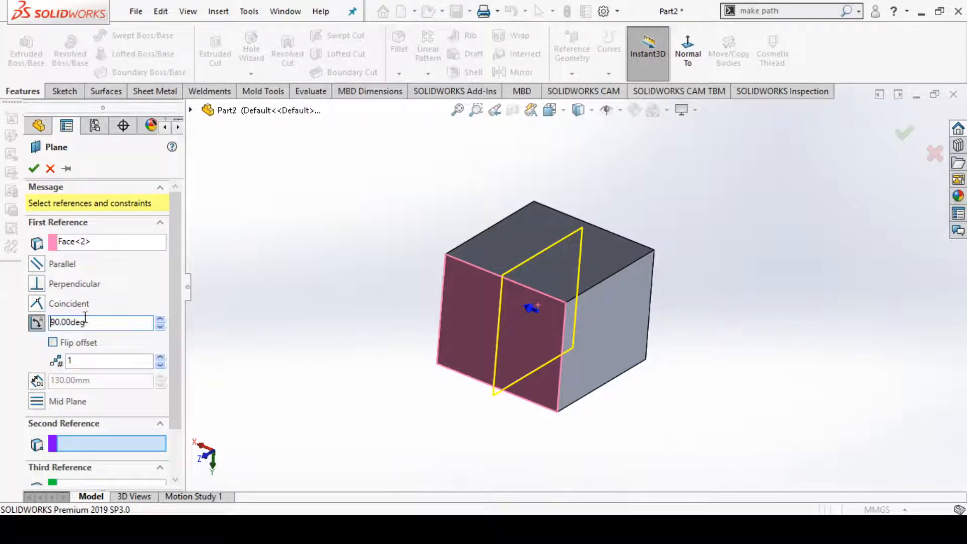
pyautogui.moveTo(90, 319); pyautogui.dragTo(40, 326)
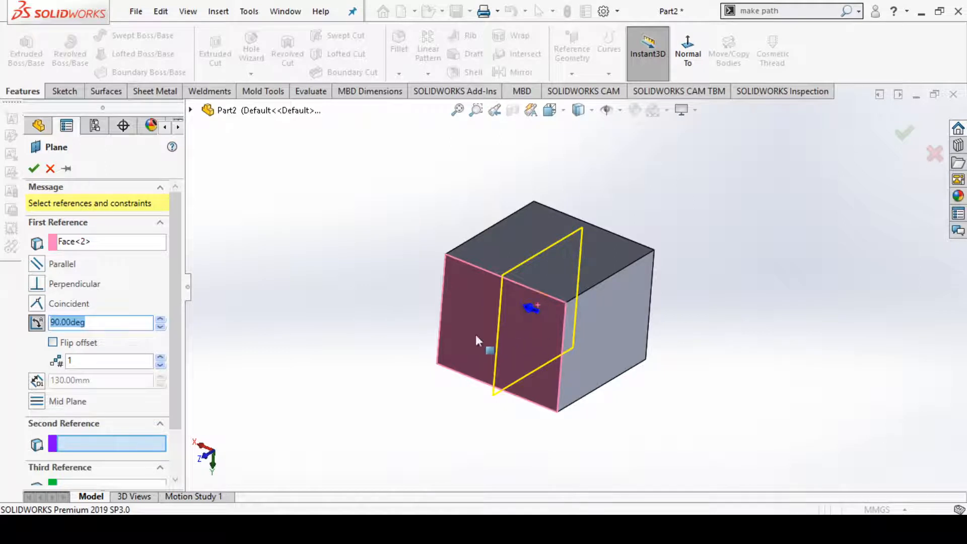
# - Add the lower edge of the selected face as the plane's second reference
pyautogui.scroll(-3, 86, 391)
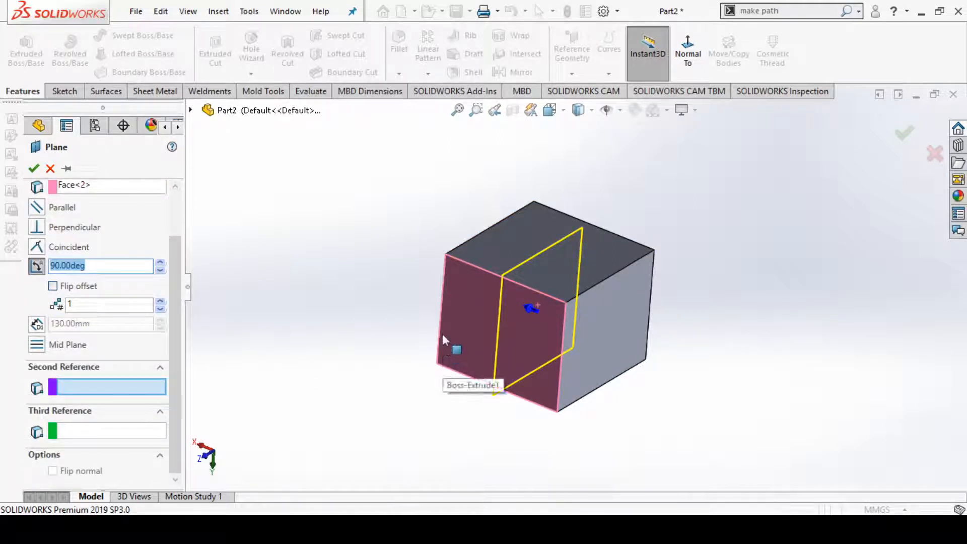
pyautogui.click(480, 380)
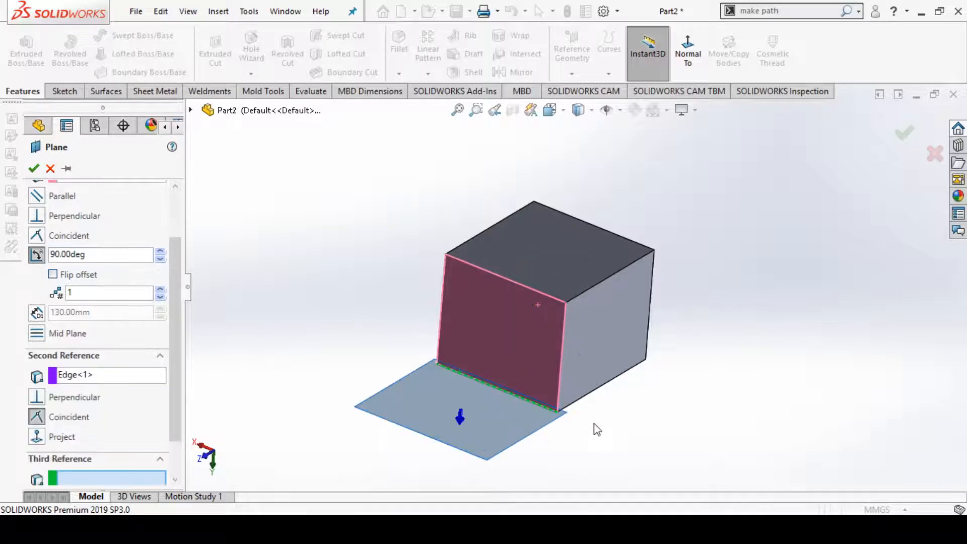
pyautogui.moveTo(597, 429); pyautogui.dragTo(548, 418, button='middle')
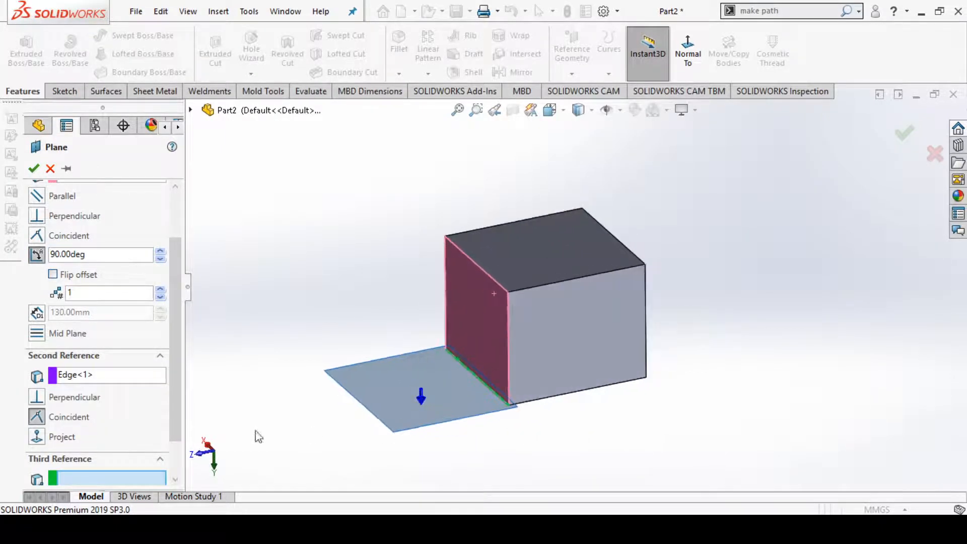
# - Set the plane's angle to 135 degrees and examine the preview from several directions
pyautogui.moveTo(152, 256); pyautogui.dragTo(44, 261)
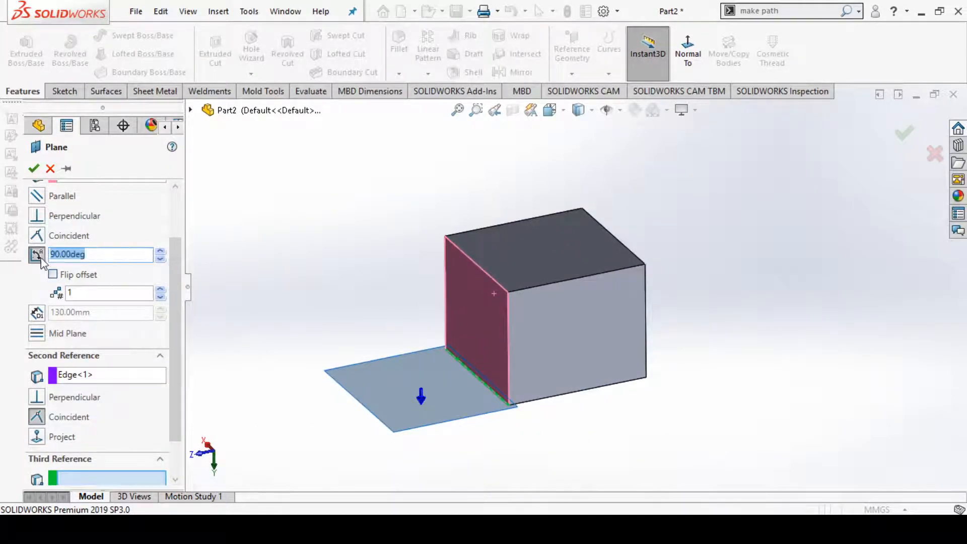
pyautogui.write('135')
pyautogui.press('Return')
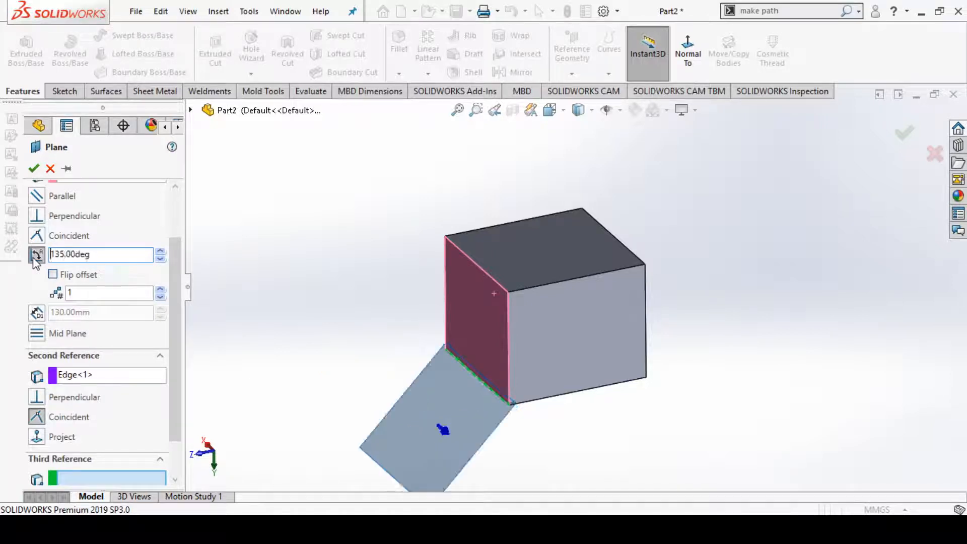
pyautogui.scroll(3, 522, 340)
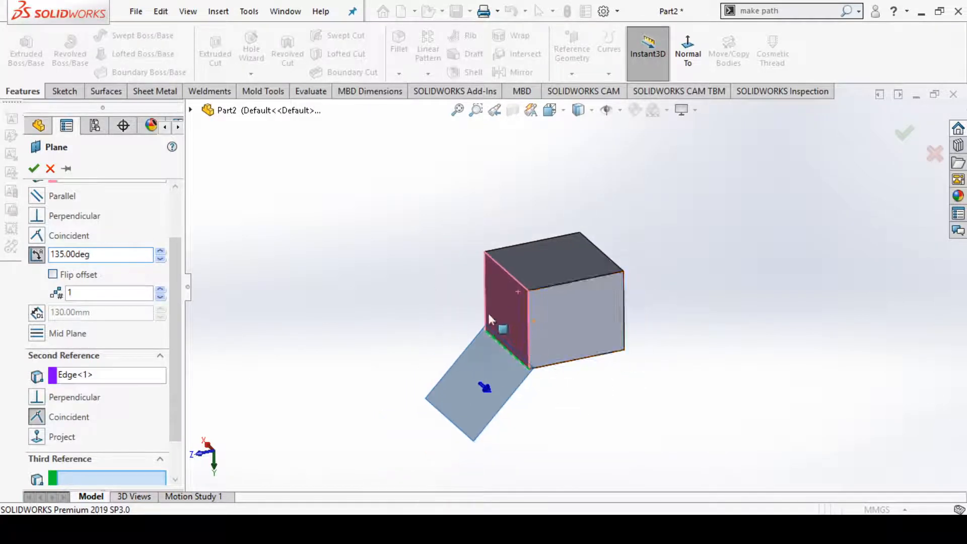
pyautogui.moveTo(569, 378); pyautogui.dragTo(529, 401, button='middle')
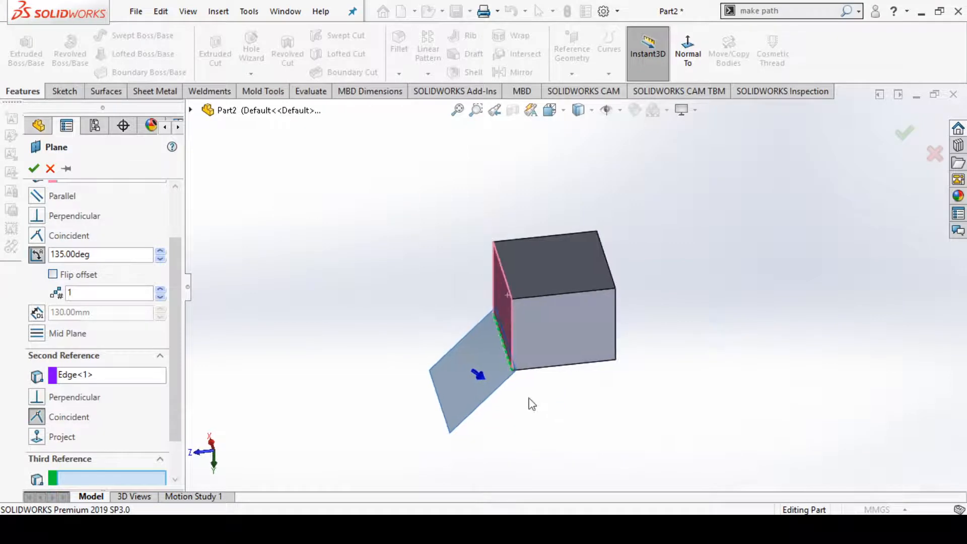
pyautogui.scroll(-3, 483, 358)
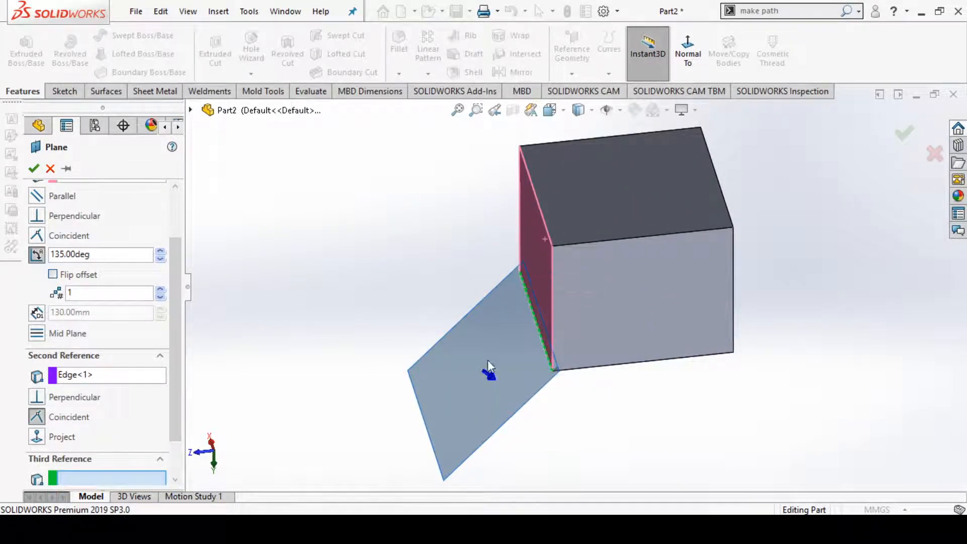
pyautogui.moveTo(383, 358); pyautogui.dragTo(529, 345, button='middle')
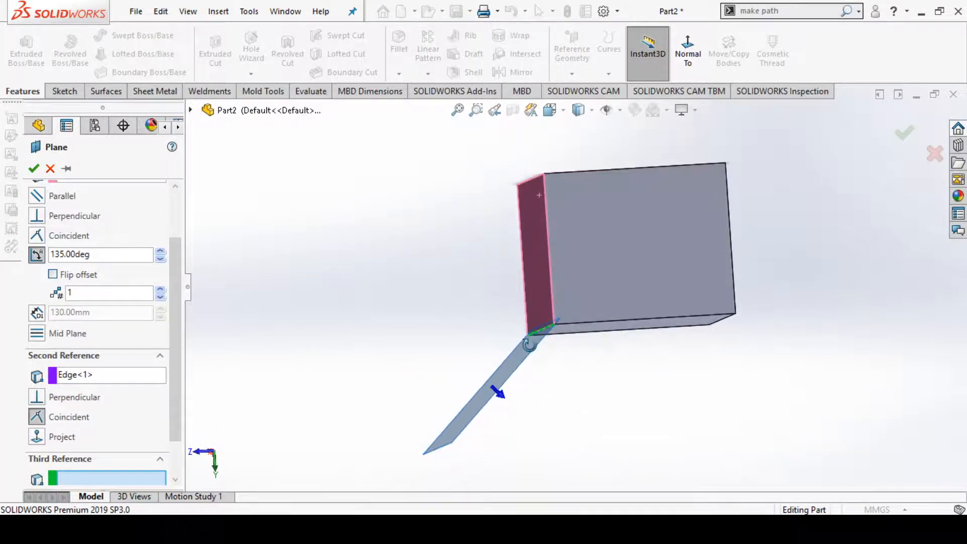
pyautogui.click(697, 57)
pyautogui.click(568, 264)
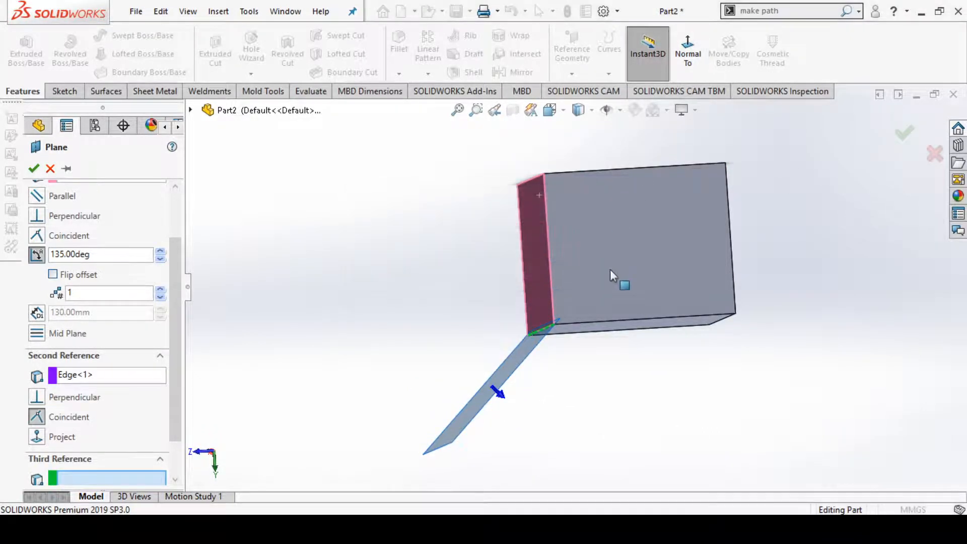
pyautogui.moveTo(596, 292); pyautogui.dragTo(449, 351, button='middle')
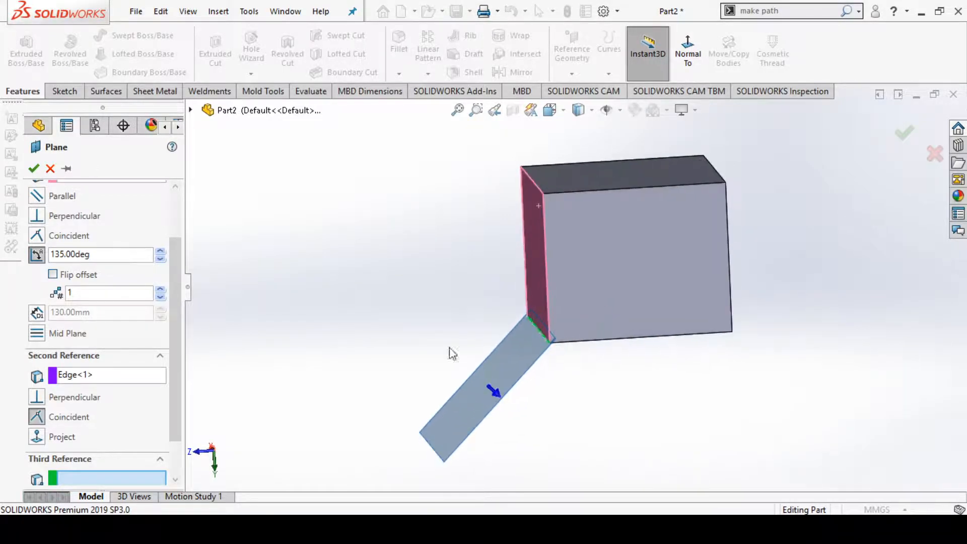
# - Try plane angles of 180 and 225 degrees about the selected edge
pyautogui.moveTo(96, 257); pyautogui.dragTo(49, 259)
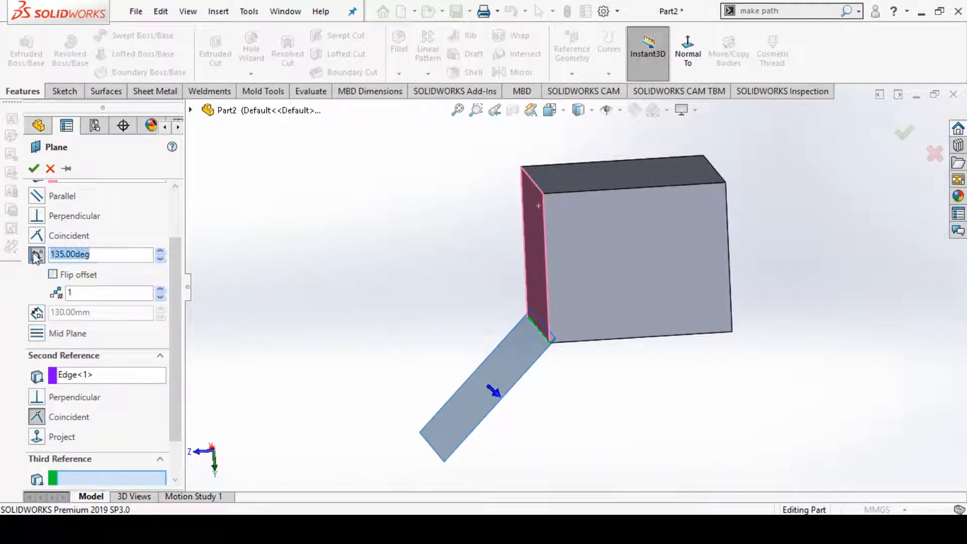
pyautogui.write('180')
pyautogui.press('Return')
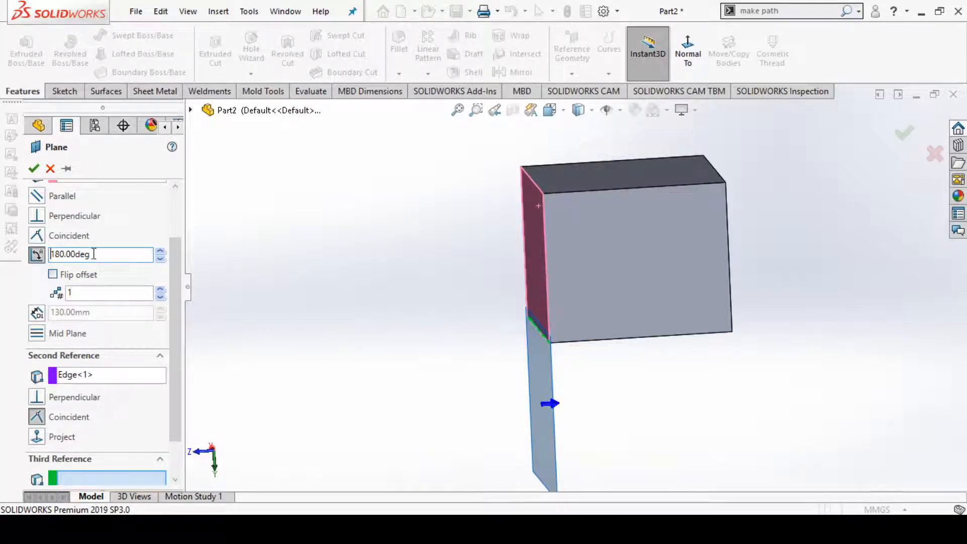
pyautogui.moveTo(94, 254); pyautogui.dragTo(29, 256)
pyautogui.write('225')
pyautogui.press('Return')
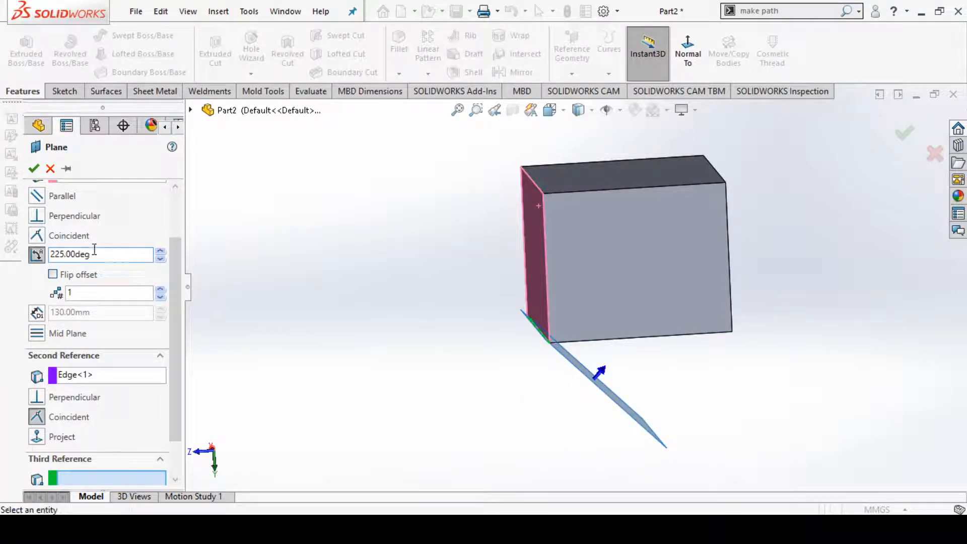
# - Set the plane's angle to 270 degrees and inspect the preview beneath the block
pyautogui.moveTo(93, 254); pyautogui.dragTo(36, 255)
pyautogui.write('270')
pyautogui.press('Return')
pyautogui.moveTo(641, 395); pyautogui.dragTo(665, 453, button='middle')
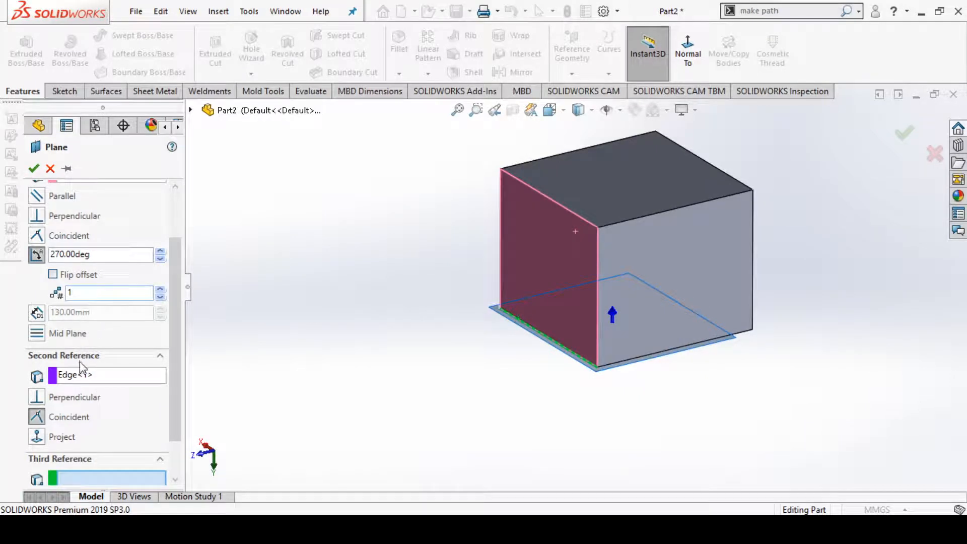
# - Set the plane's angle about the lower edge to 45 degrees
pyautogui.click(82, 376)
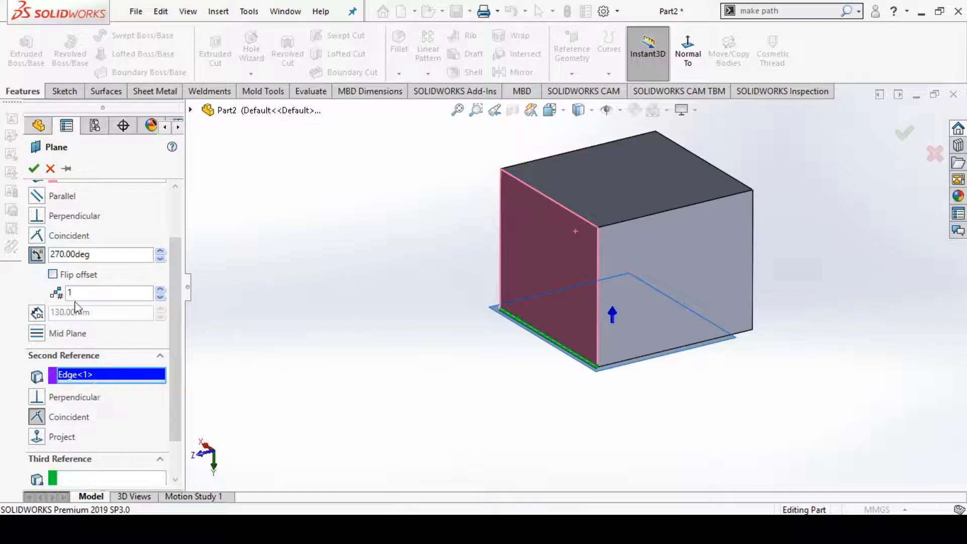
pyautogui.click(40, 256)
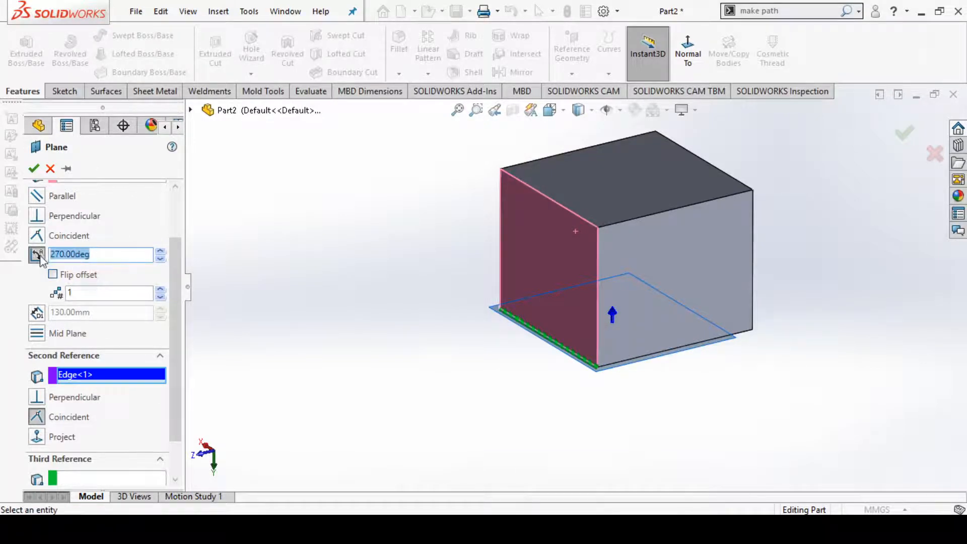
pyautogui.write('45')
pyautogui.press('Return')
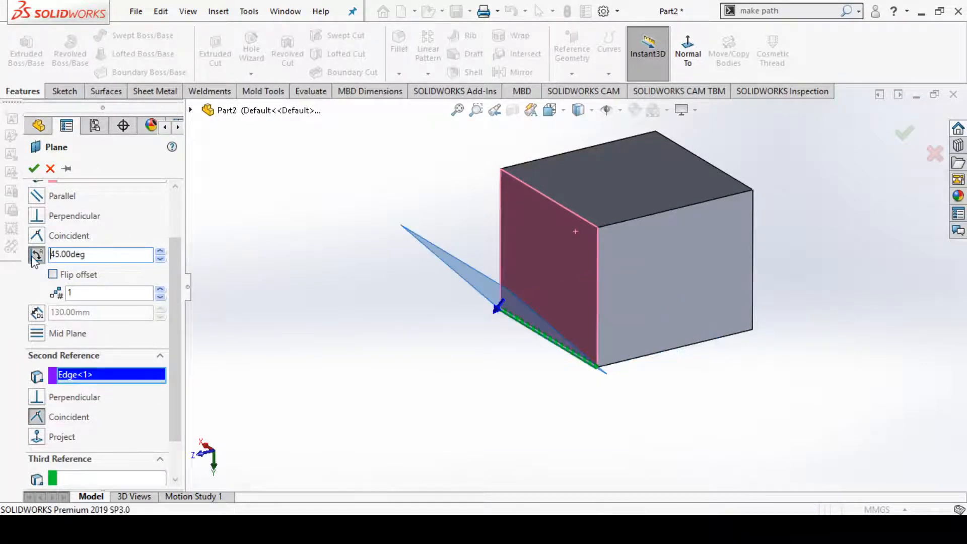
pyautogui.moveTo(669, 375); pyautogui.dragTo(687, 391, button='middle')
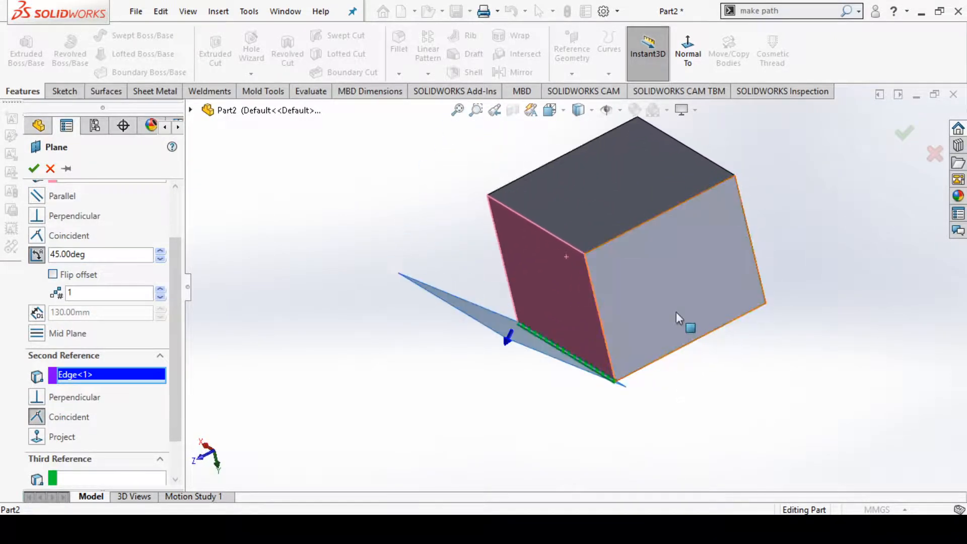
pyautogui.moveTo(543, 353); pyautogui.dragTo(630, 394, button='middle')
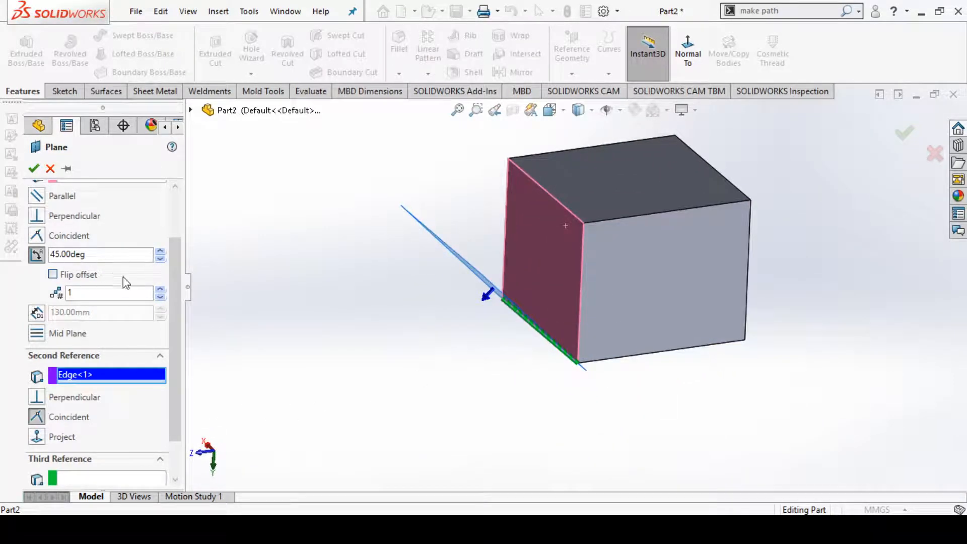
# - Raise the number of planes to 8 at the 45-degree spacing and create them around the lower edge
pyautogui.click(160, 290)
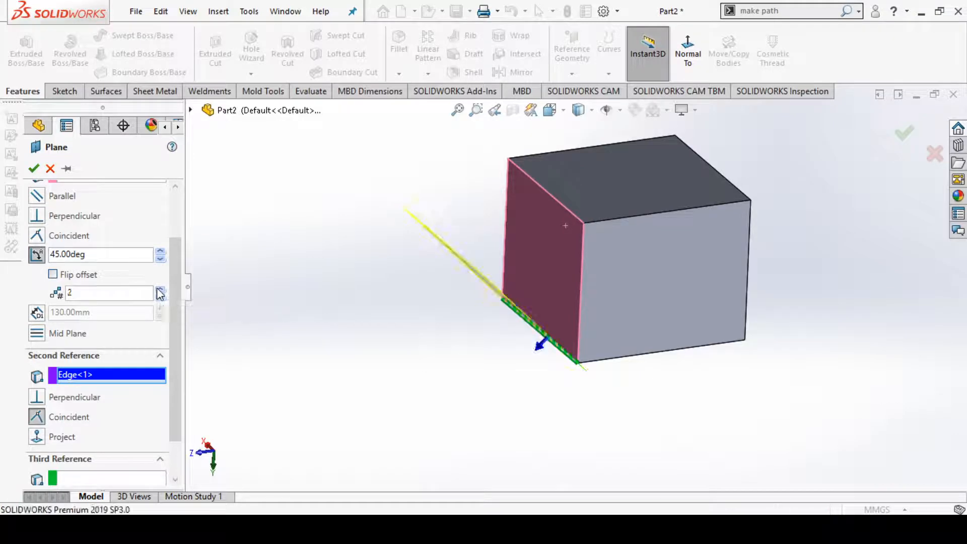
pyautogui.click(160, 290)
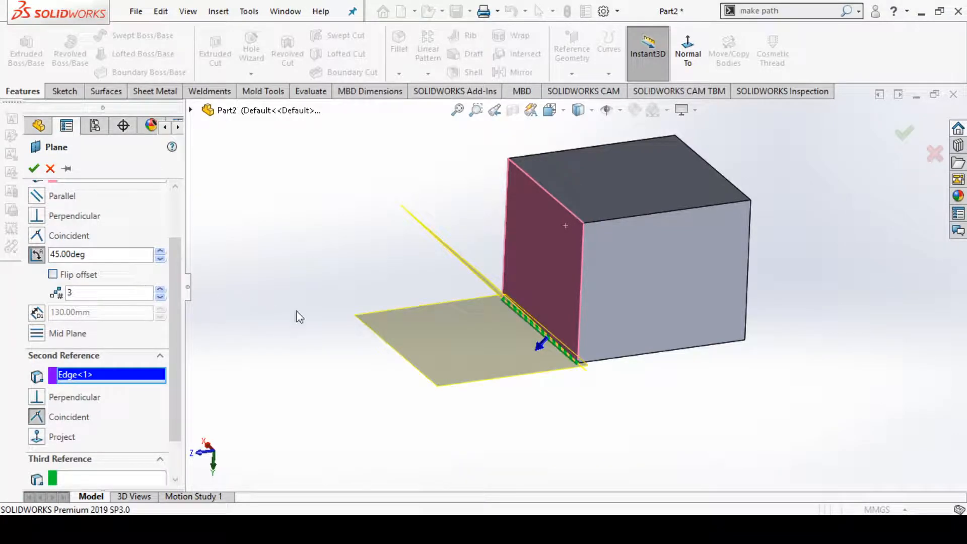
pyautogui.moveTo(518, 358); pyautogui.dragTo(526, 355, button='middle')
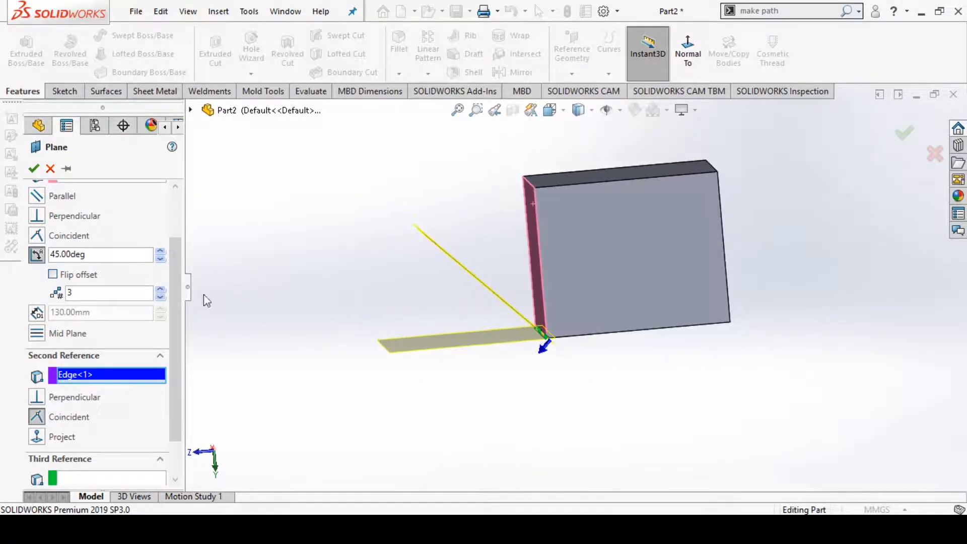
pyautogui.click(160, 291)
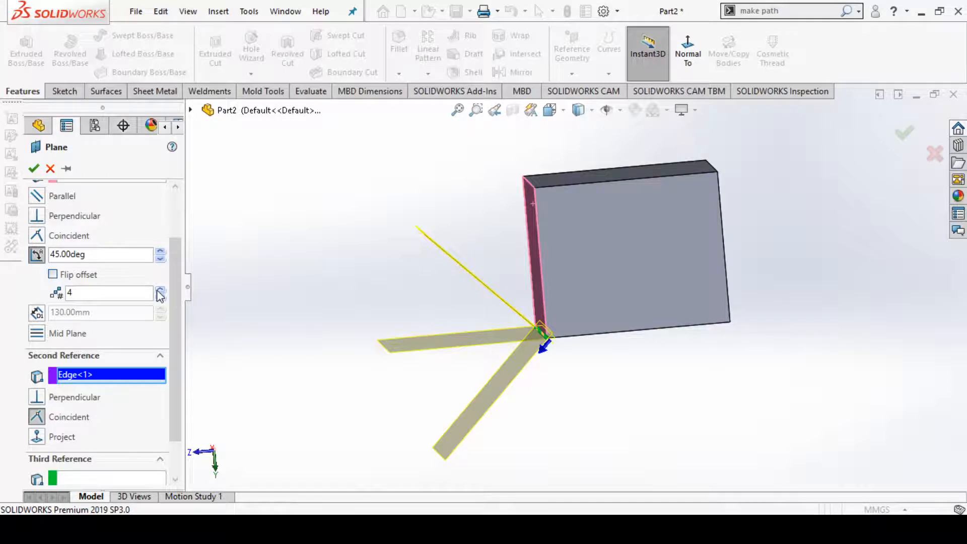
pyautogui.click(159, 291)
pyautogui.click(159, 291)
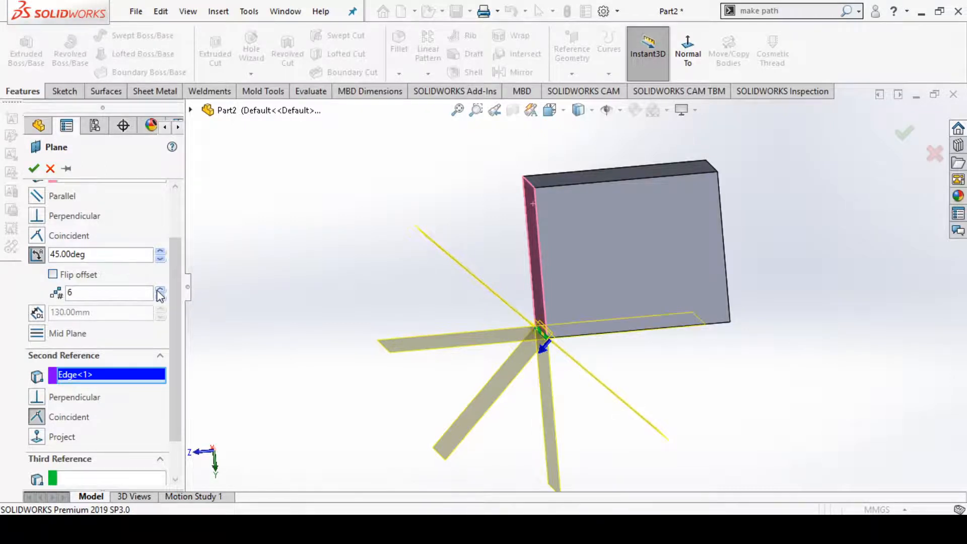
pyautogui.click(160, 291)
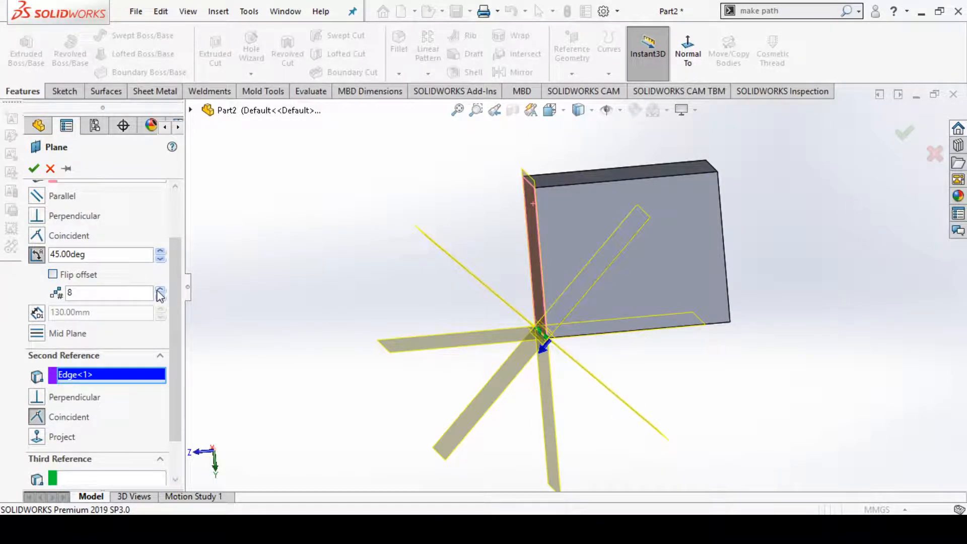
pyautogui.scroll(1, 100, 305)
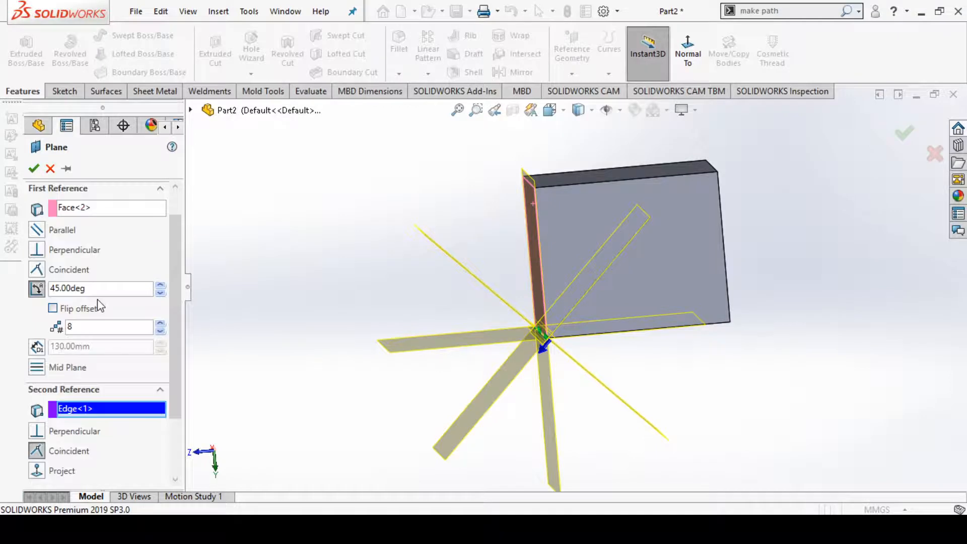
pyautogui.click(34, 170)
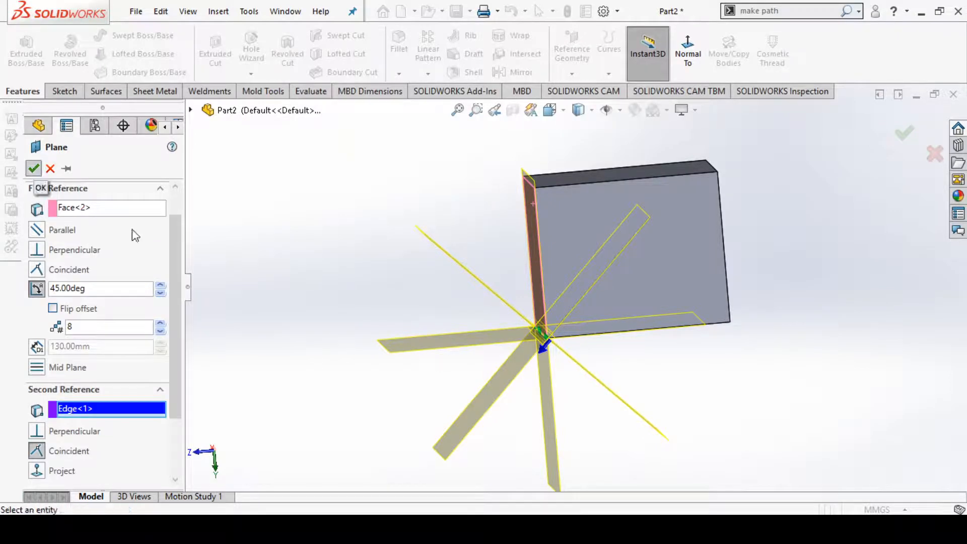
pyautogui.click(836, 385)
pyautogui.moveTo(404, 271); pyautogui.dragTo(498, 322, button='middle')
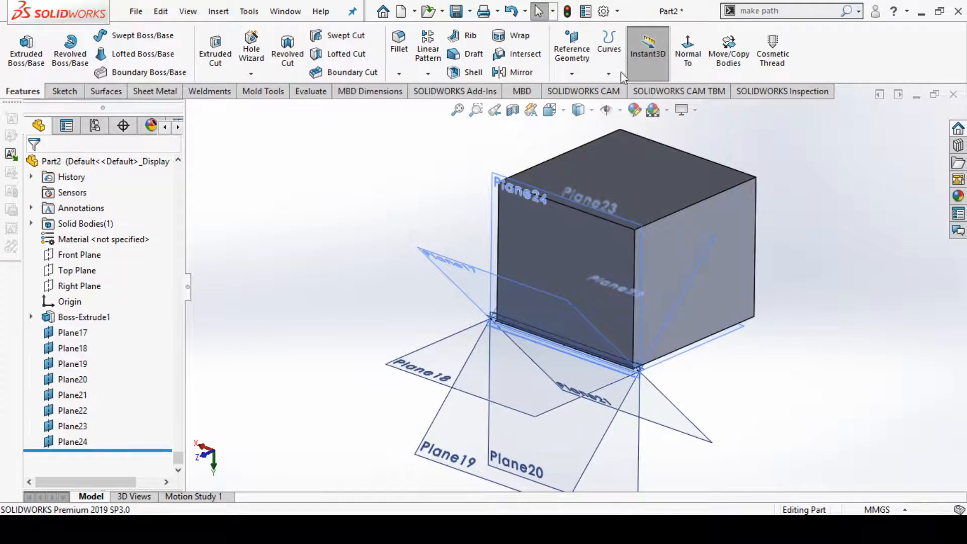
# - Start a new reference plane with the midpoint of the lighter side face's upper edge as first reference
pyautogui.click(571, 74)
pyautogui.click(581, 92)
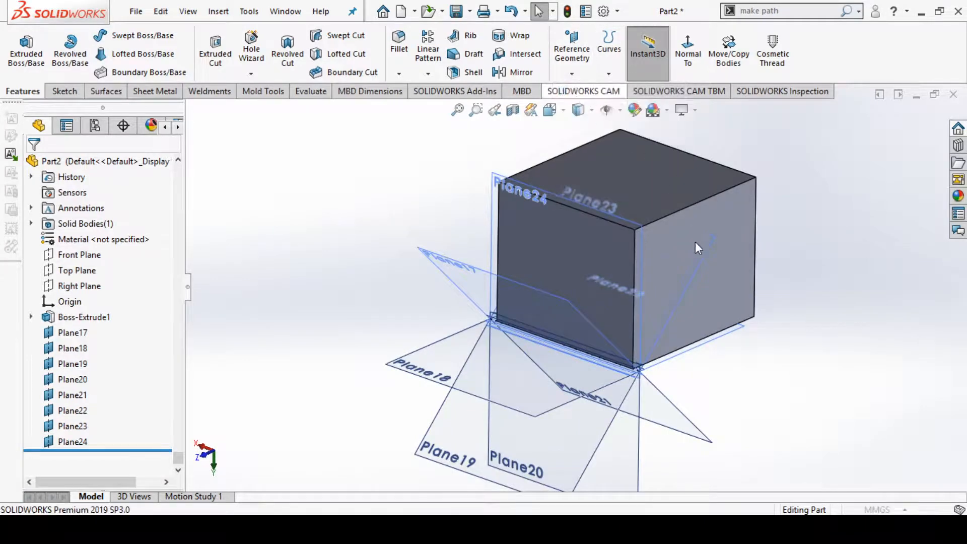
pyautogui.click(697, 202)
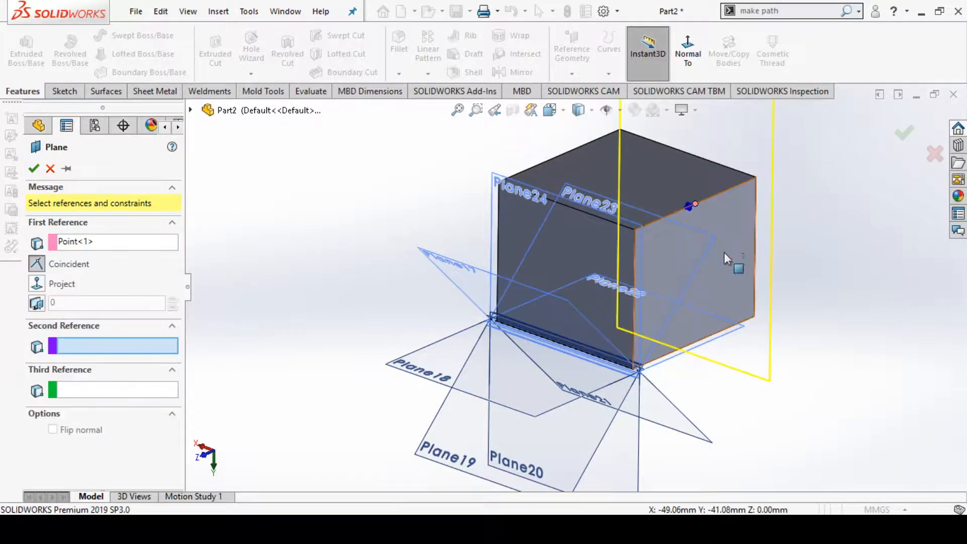
pyautogui.moveTo(725, 255); pyautogui.dragTo(705, 236, button='middle')
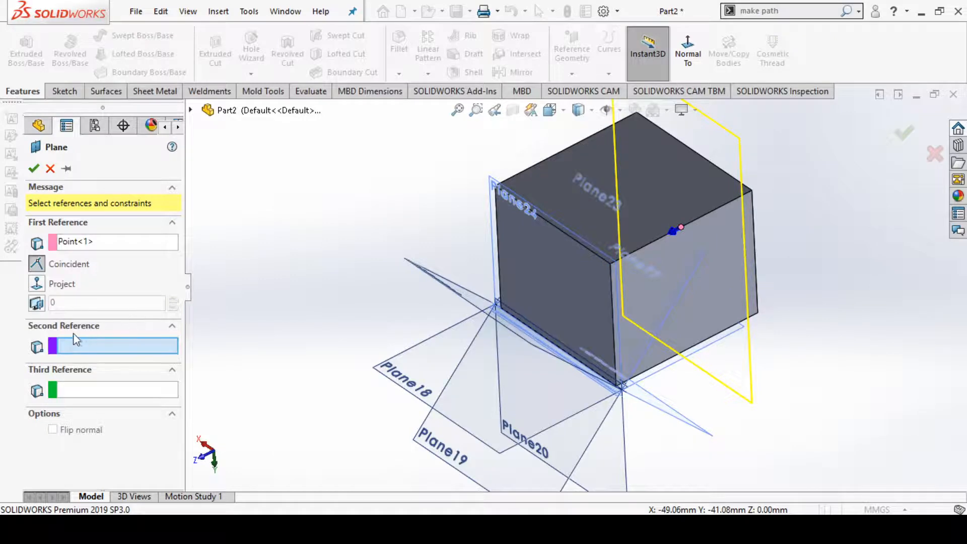
# - Add the upper edge through that midpoint as second reference, try the Coincident constraint on it, and restore Perpendicular
pyautogui.click(705, 216)
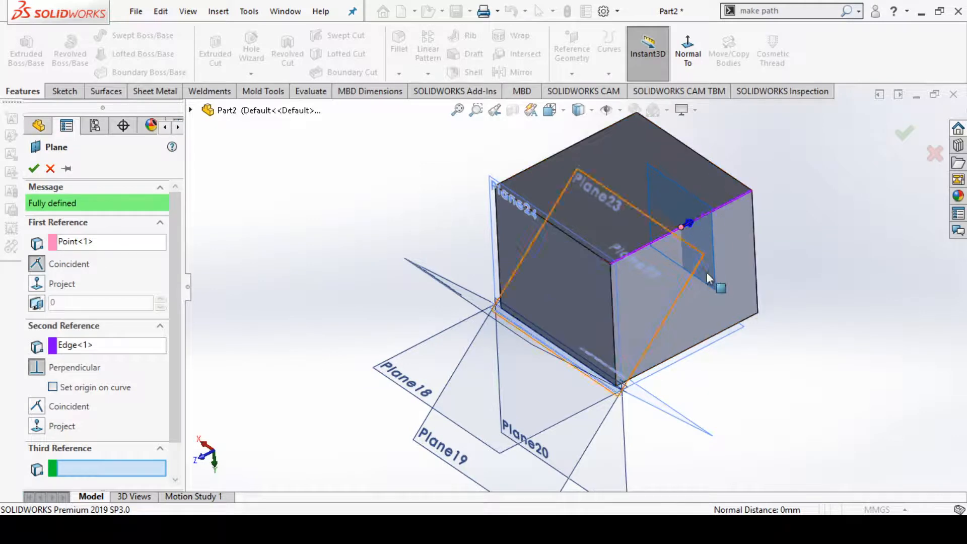
pyautogui.click(43, 406)
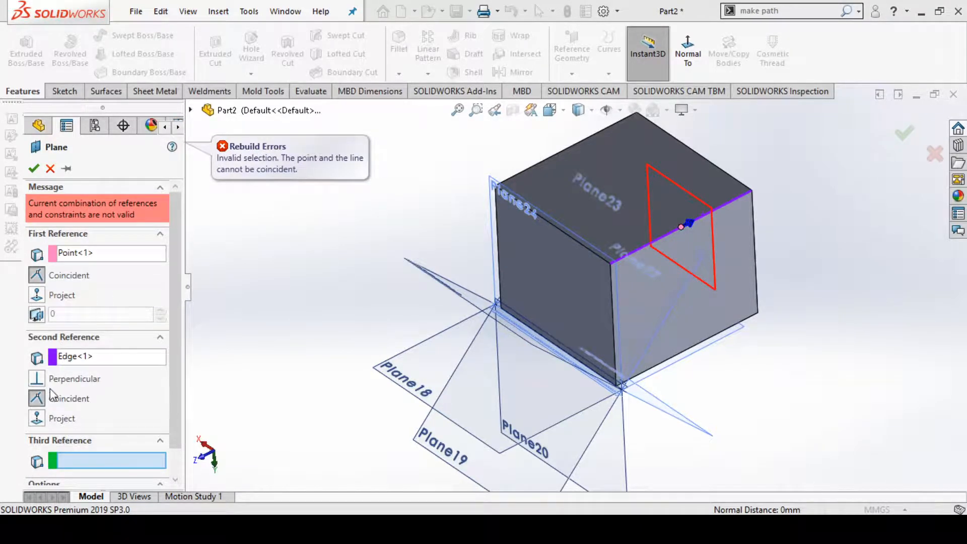
pyautogui.click(37, 380)
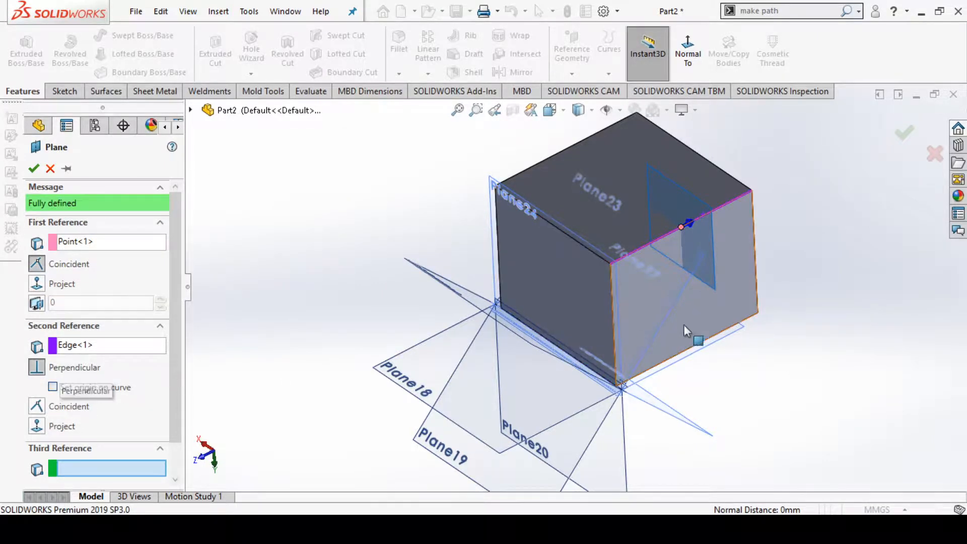
# - Create the plane perpendicular to the upper edge at its midpoint
pyautogui.click(34, 169)
pyautogui.press('z')
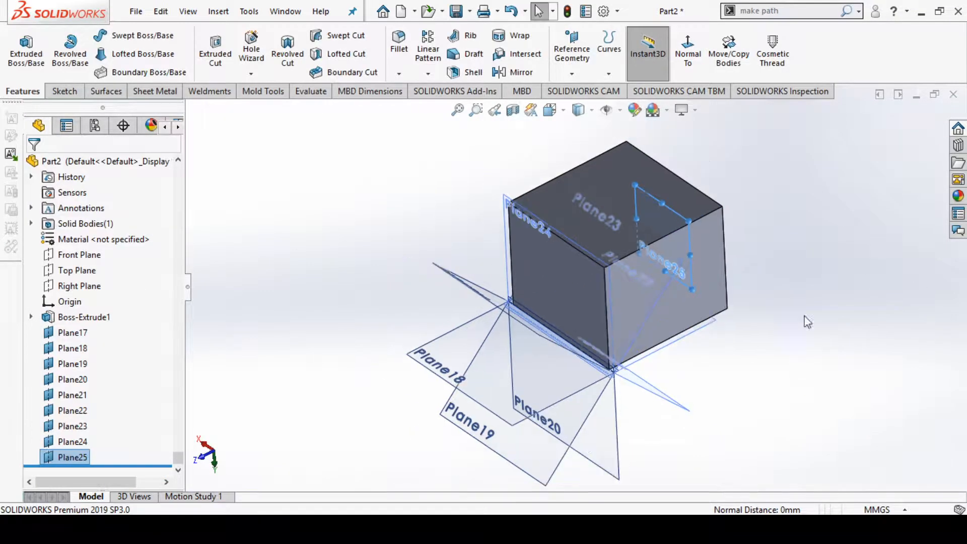
pyautogui.scroll(-2, 818, 217)
# - Start a new reference plane, clear the preselected plane, and use an upper block corner opposite the angled planes as first reference
pyautogui.click(572, 53)
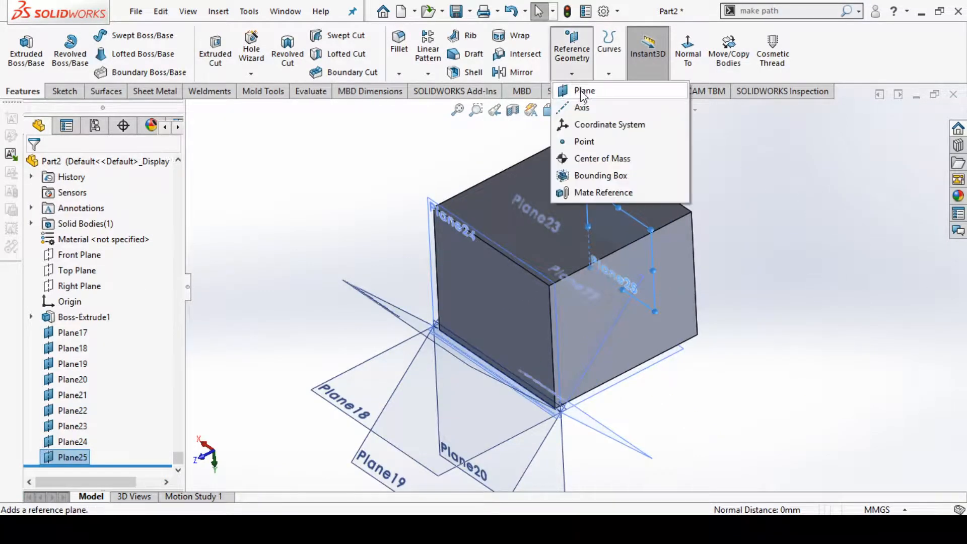
pyautogui.click(582, 93)
pyautogui.moveTo(766, 293); pyautogui.dragTo(256, 234, button='middle')
pyautogui.click(80, 246)
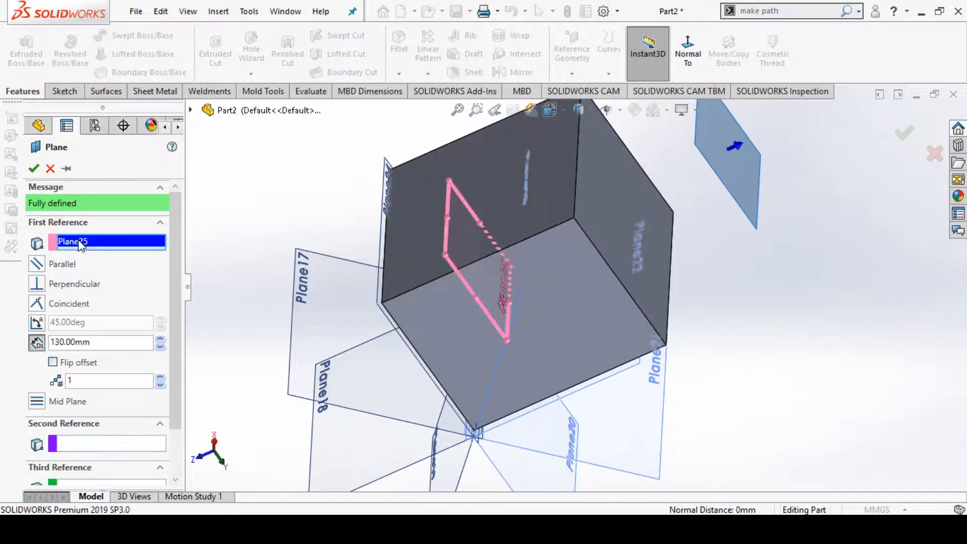
pyautogui.press('Delete')
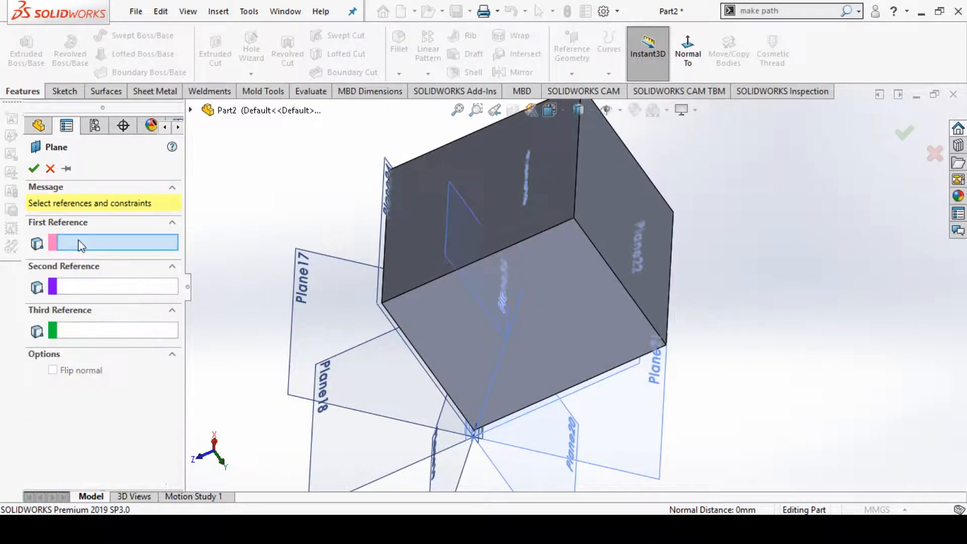
pyautogui.click(574, 218)
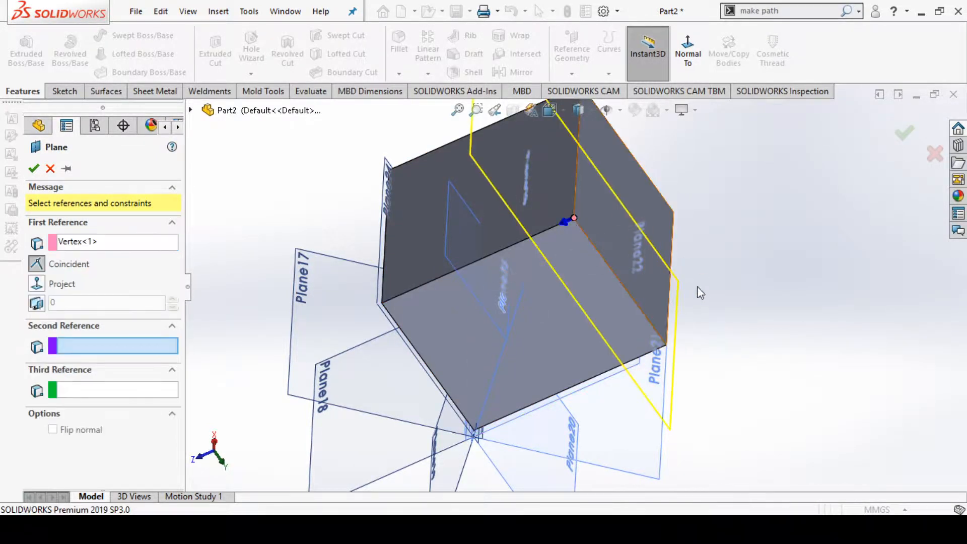
# - Try an upper edge ending at that corner as second reference, and remove it again
pyautogui.moveTo(700, 281); pyautogui.dragTo(709, 369, button='middle')
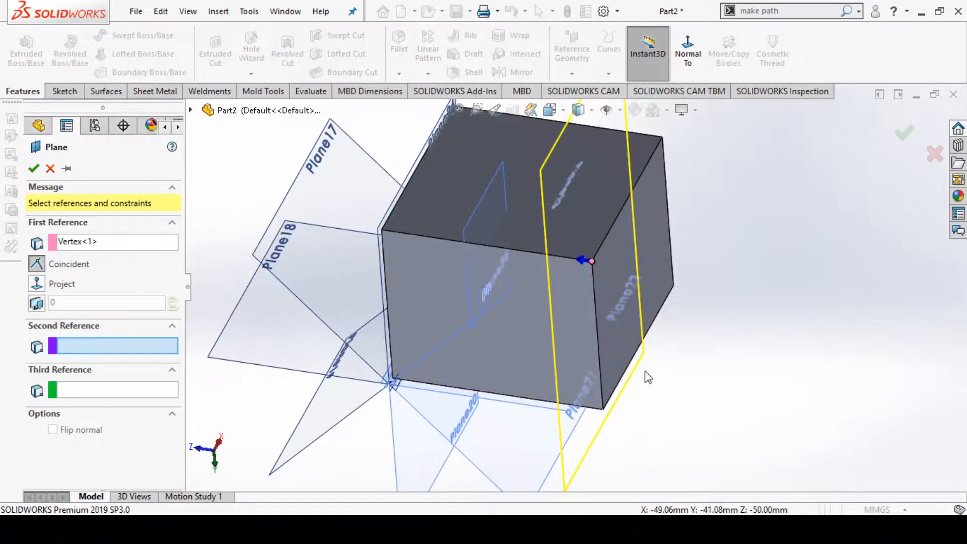
pyautogui.click(606, 237)
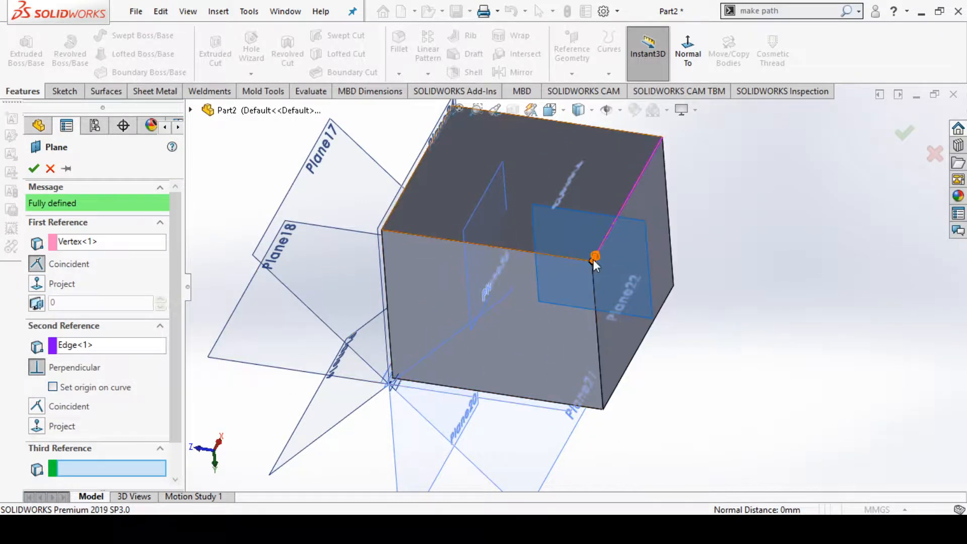
pyautogui.moveTo(522, 285); pyautogui.dragTo(741, 386, button='middle')
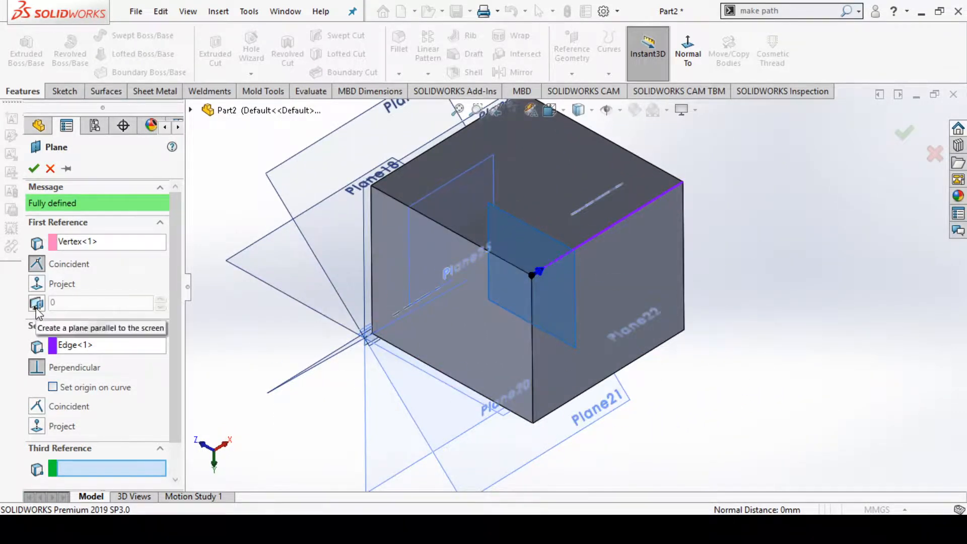
pyautogui.click(76, 347)
pyautogui.press('Delete')
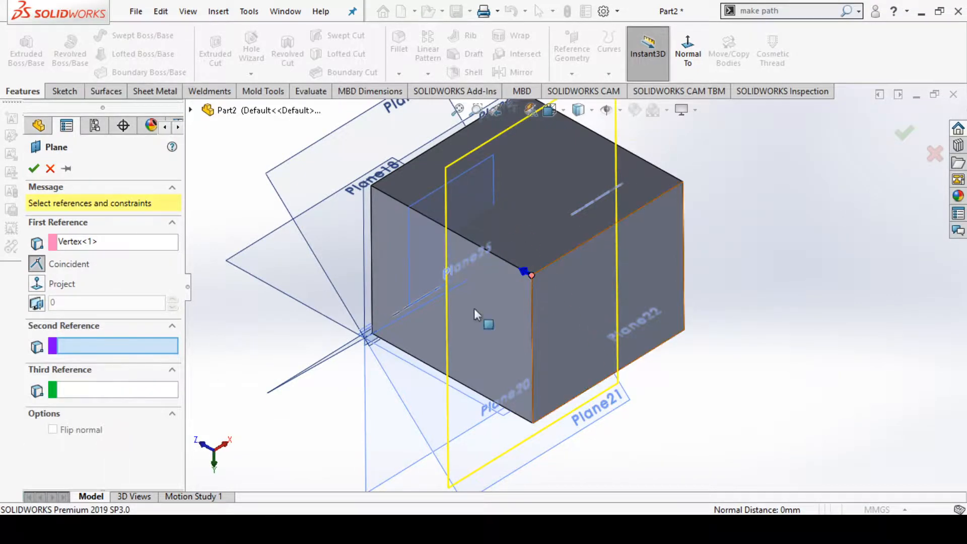
# - Make the plane through the corner vertex parallel to the screen and inspect its preview from other angles
pyautogui.click(42, 304)
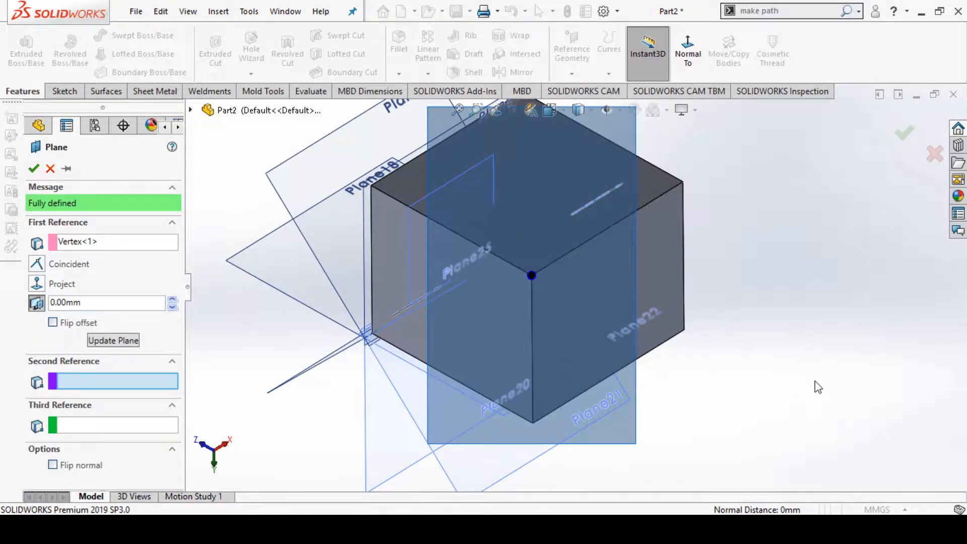
pyautogui.scroll(3, 823, 388)
pyautogui.moveTo(831, 386); pyautogui.dragTo(627, 309, button='middle')
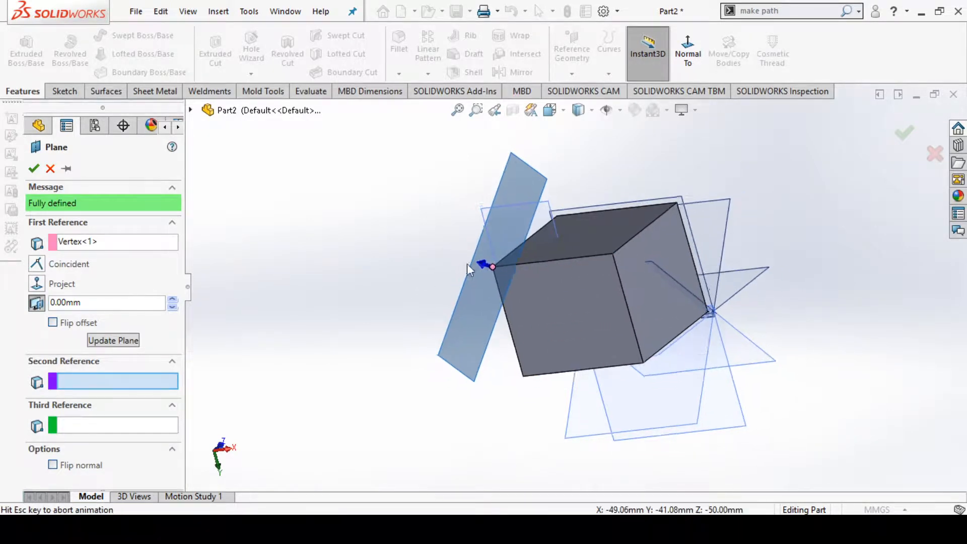
pyautogui.scroll(2, 525, 243)
pyautogui.scroll(-4, 428, 265)
pyautogui.moveTo(428, 265); pyautogui.dragTo(573, 287, button='middle')
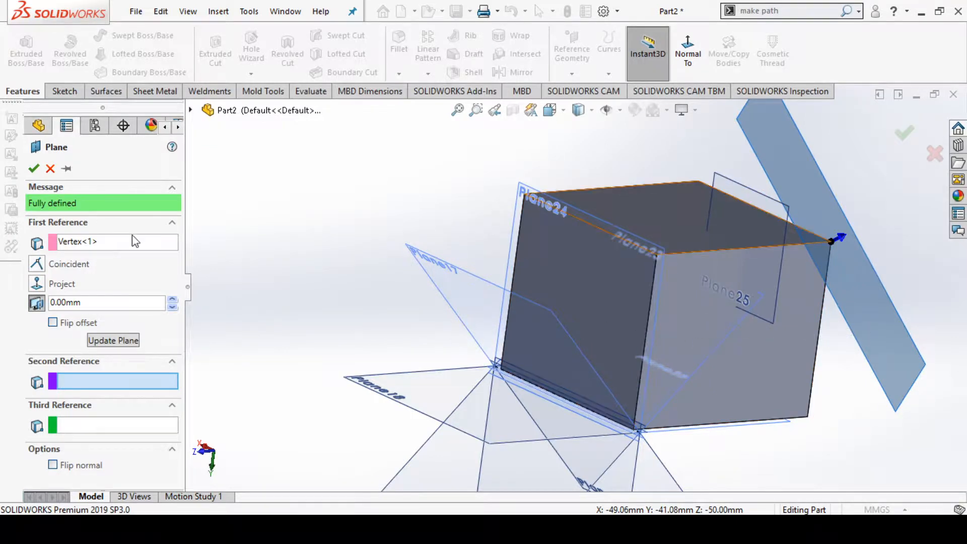
# - Raise the screen-parallel plane's offset from the corner vertex to 50 mm
pyautogui.click(172, 298)
pyautogui.click(173, 299)
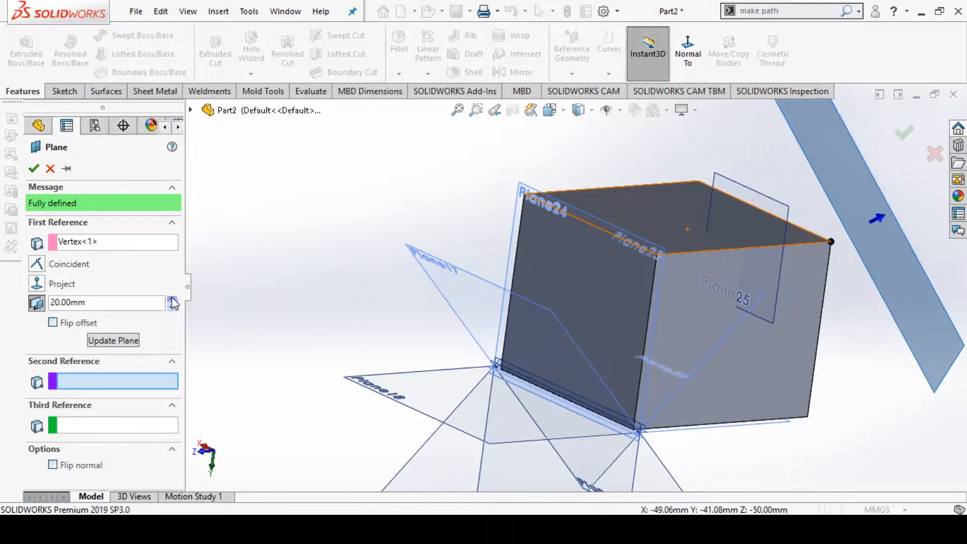
pyautogui.click(173, 298)
pyautogui.scroll(5, 361, 347)
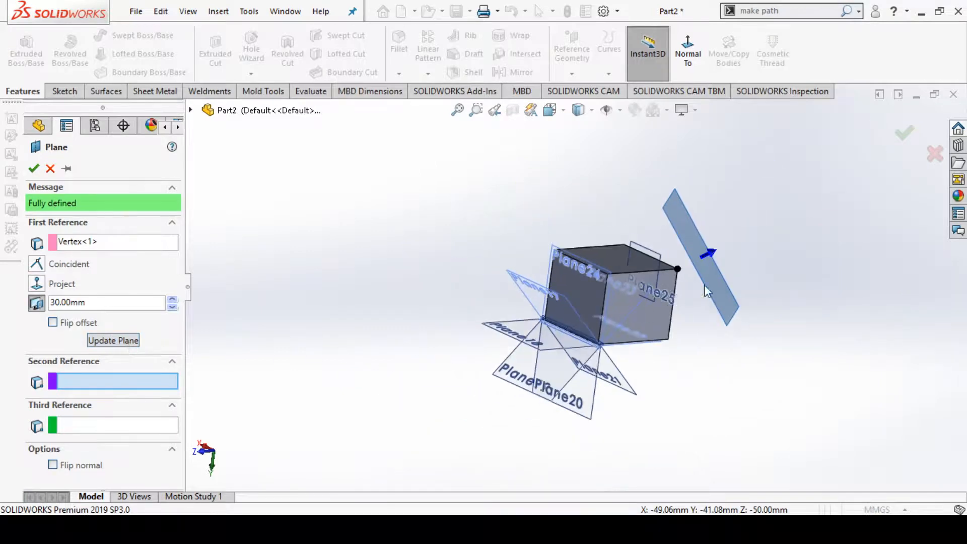
pyautogui.scroll(-3, 760, 243)
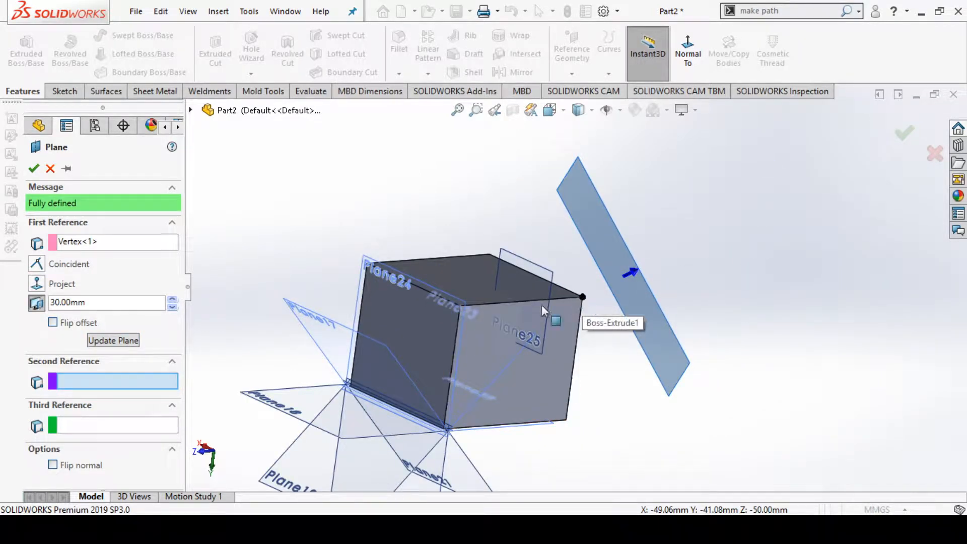
pyautogui.click(172, 300)
pyautogui.click(172, 300)
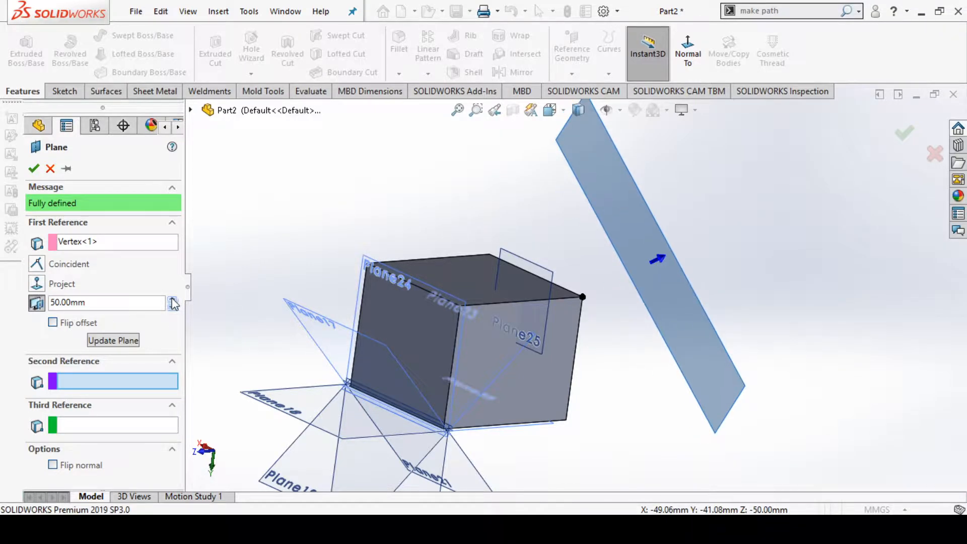
# - Try flipping the 50 mm offset through the block, restore the original direction, and create the plane
pyautogui.click(73, 328)
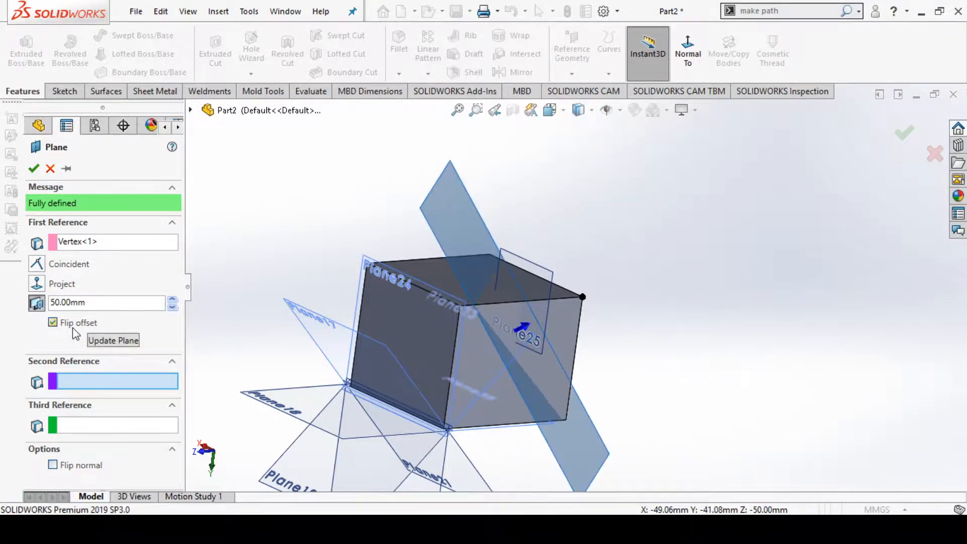
pyautogui.moveTo(584, 343); pyautogui.dragTo(454, 372, button='middle')
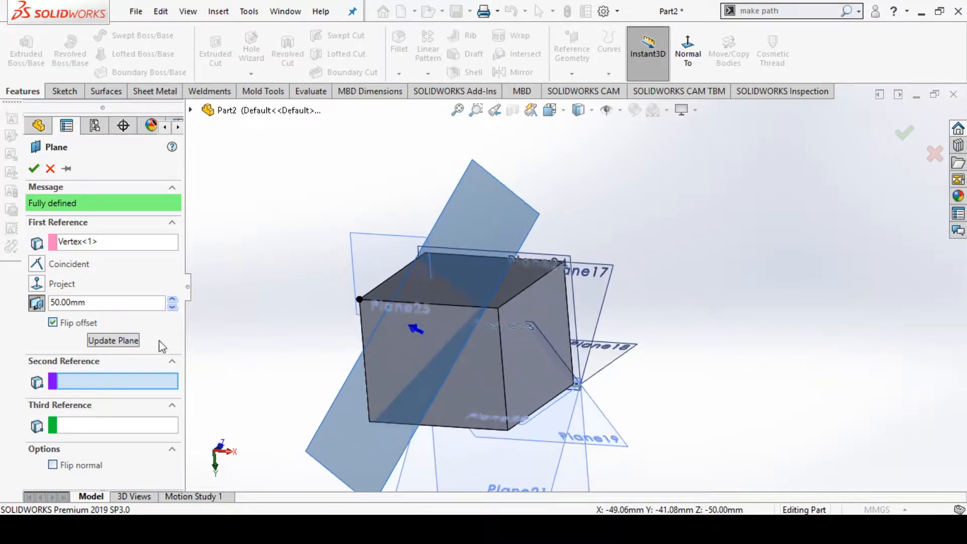
pyautogui.click(95, 323)
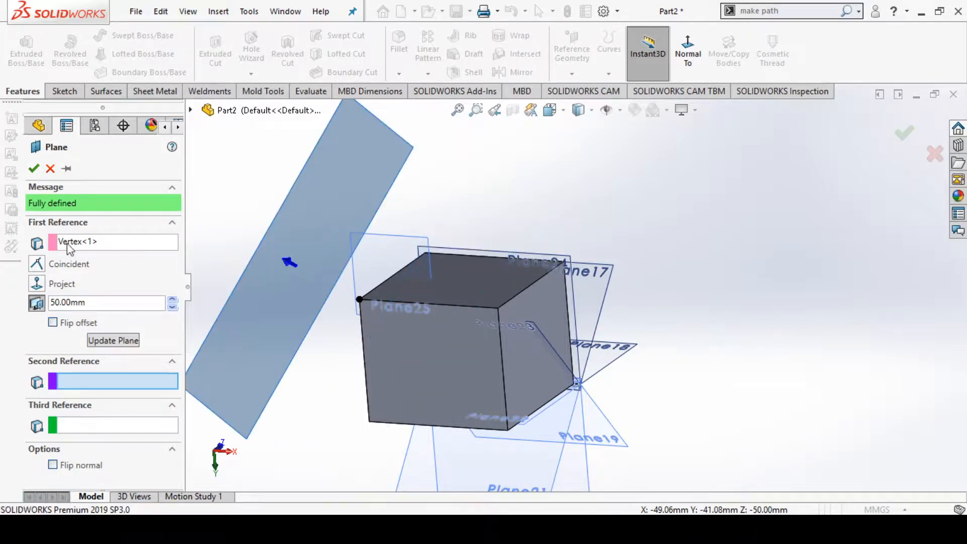
pyautogui.click(35, 168)
# - Create a reference plane perpendicular to the block's side face and coincident with that face's vertical edge
pyautogui.moveTo(477, 259); pyautogui.dragTo(455, 241, button='middle')
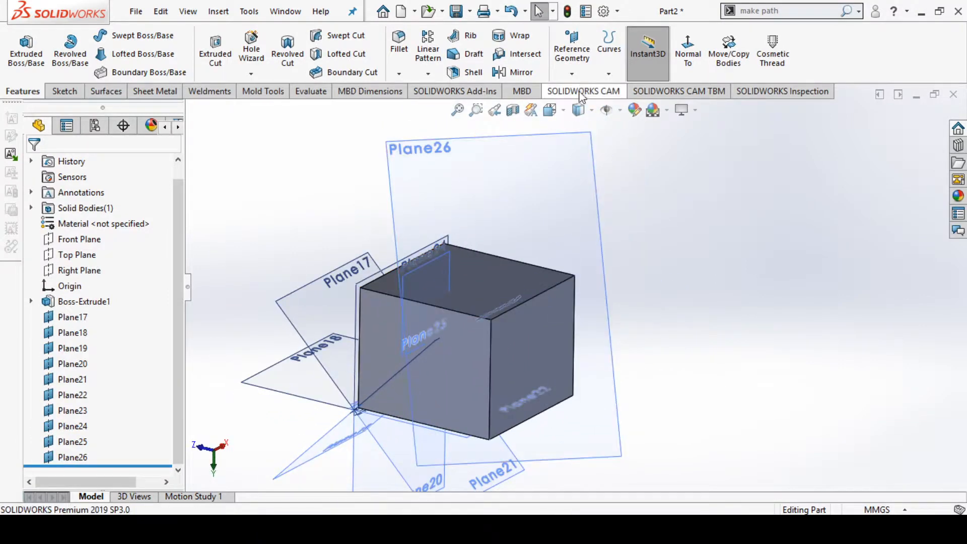
pyautogui.click(571, 71)
pyautogui.click(579, 92)
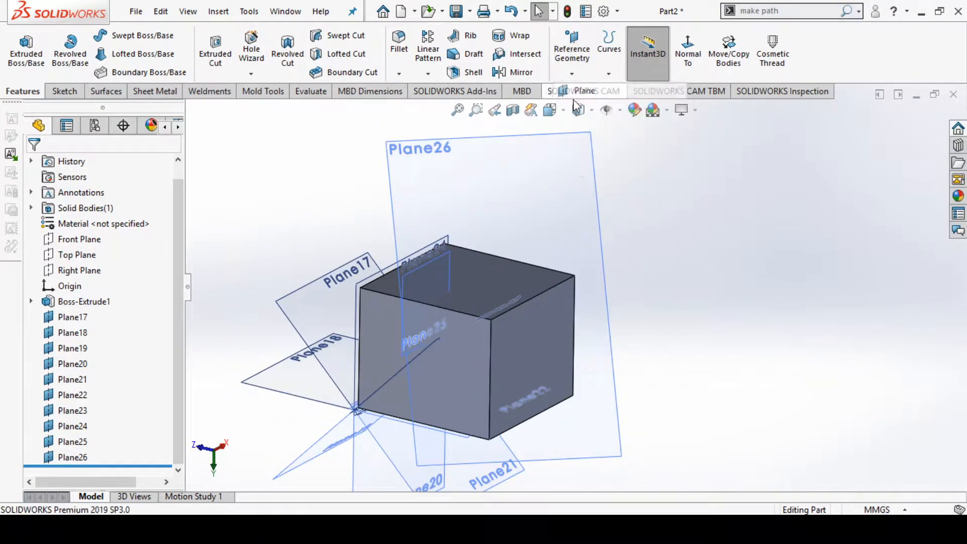
pyautogui.click(559, 318)
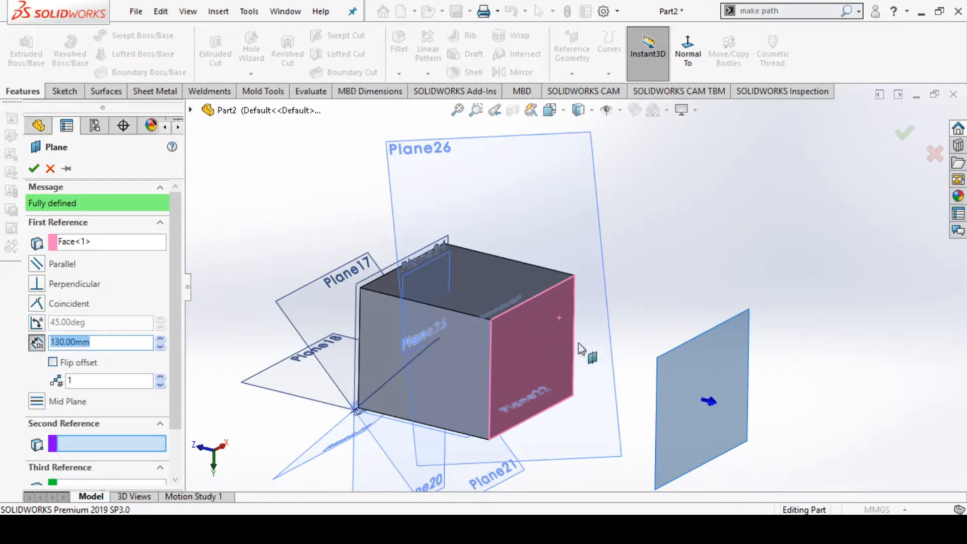
pyautogui.click(78, 443)
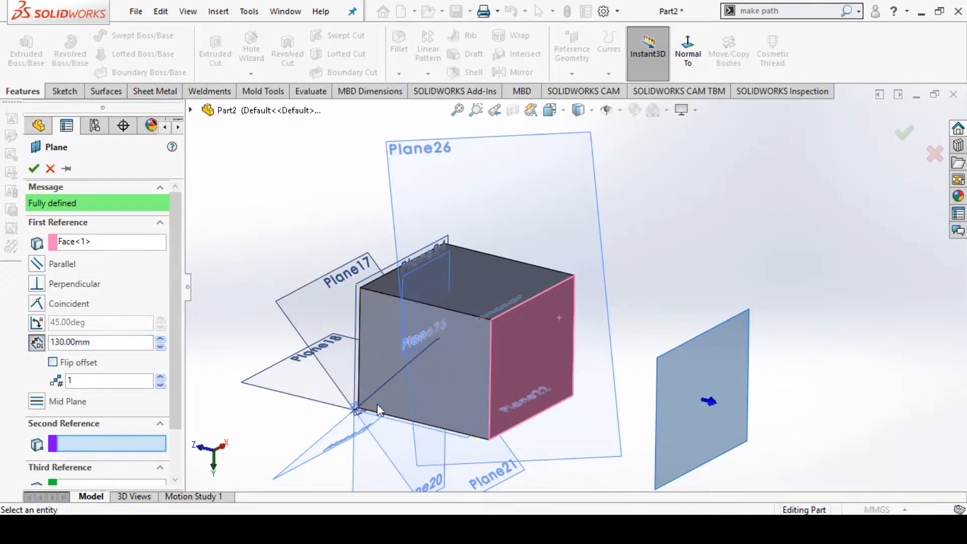
pyautogui.click(490, 345)
pyautogui.moveTo(661, 395); pyautogui.dragTo(655, 416, button='middle')
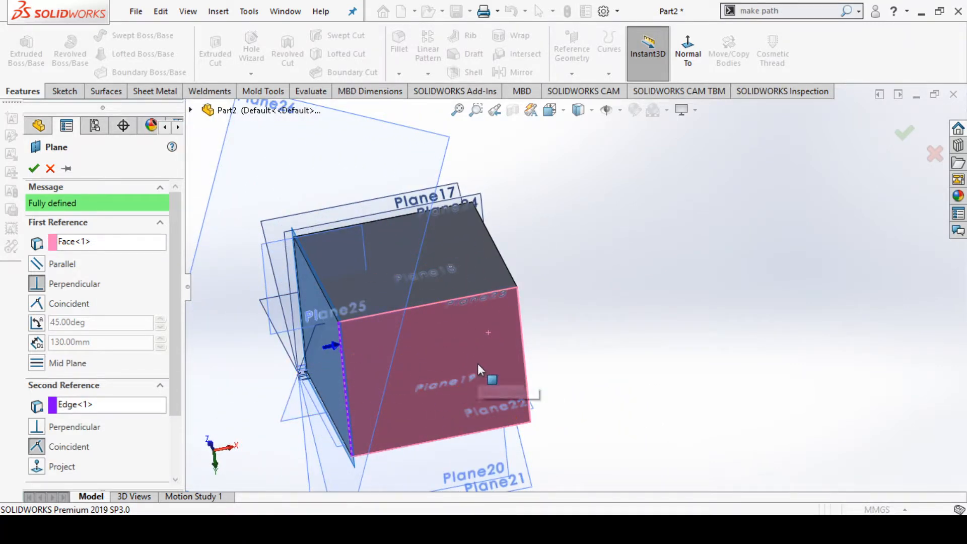
pyautogui.click(34, 169)
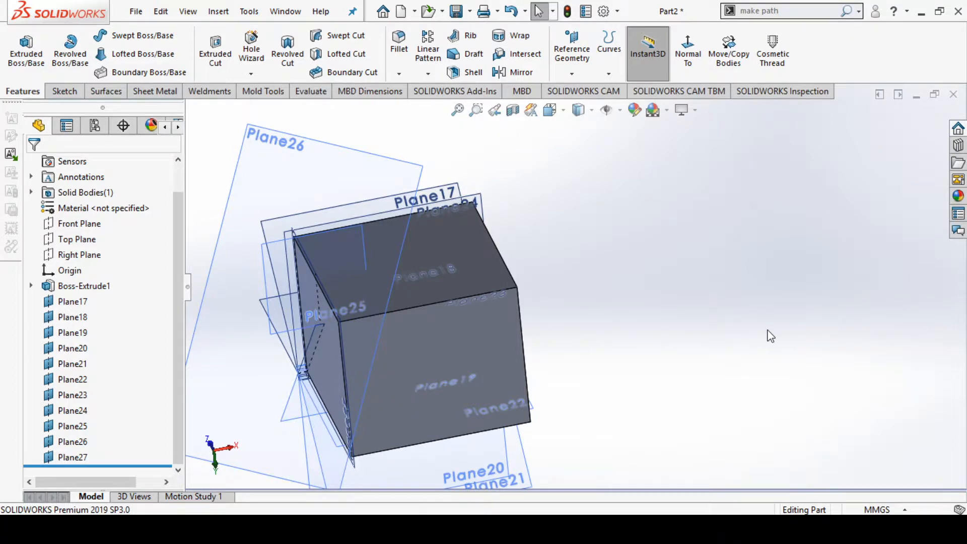
pyautogui.click(572, 73)
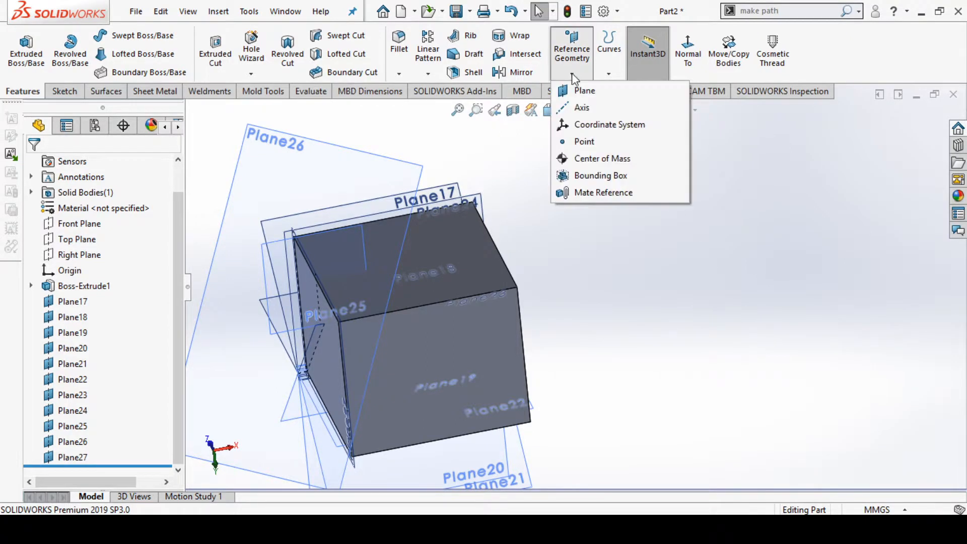
pyautogui.click(585, 92)
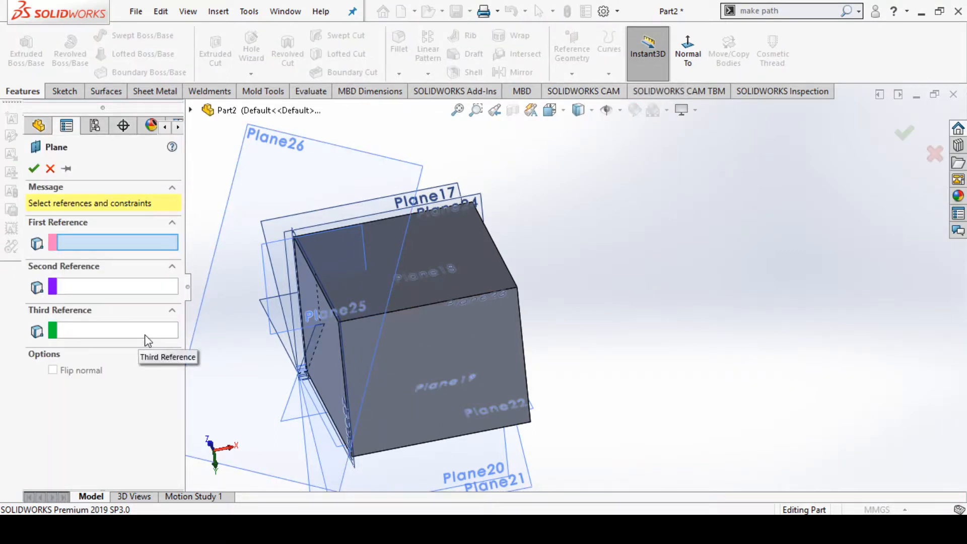
pyautogui.click(33, 168)
pyautogui.click(50, 168)
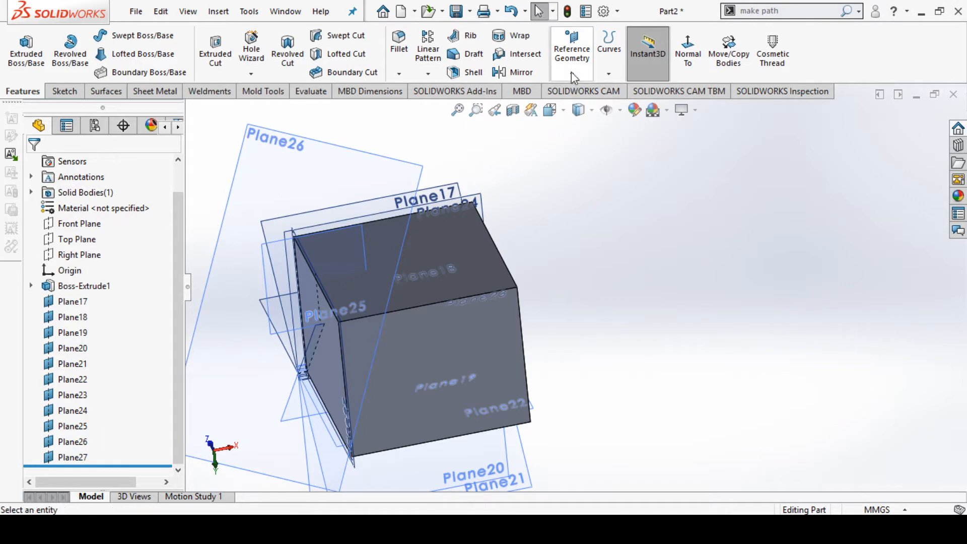
pyautogui.click(572, 73)
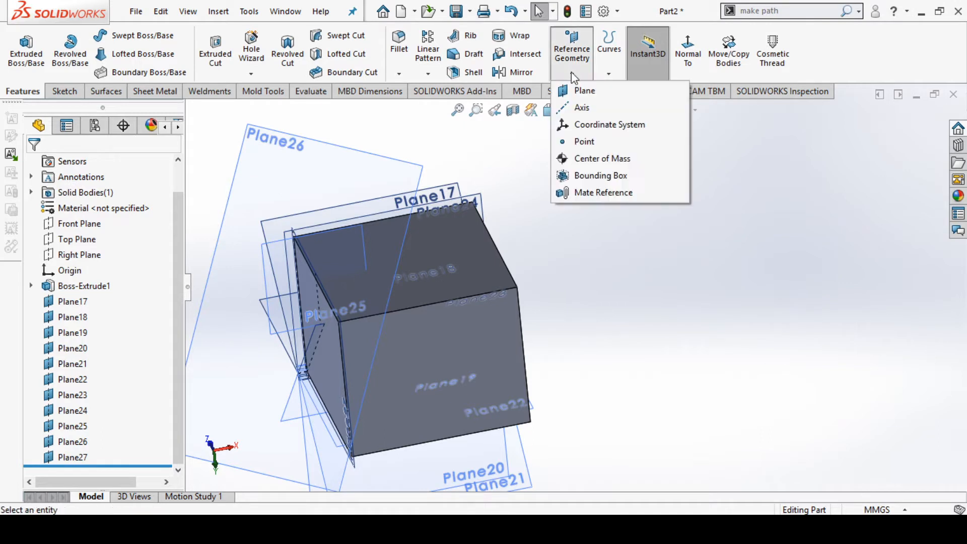
pyautogui.click(584, 107)
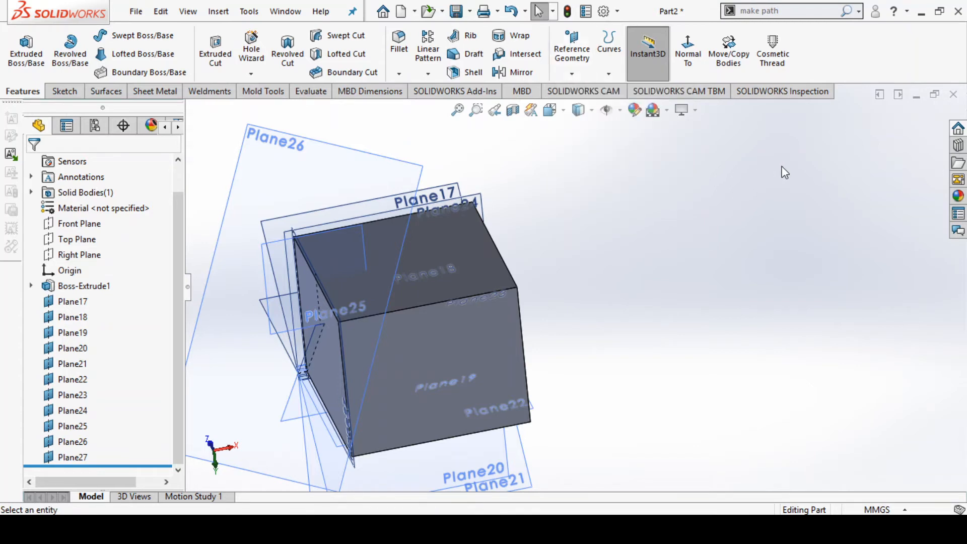